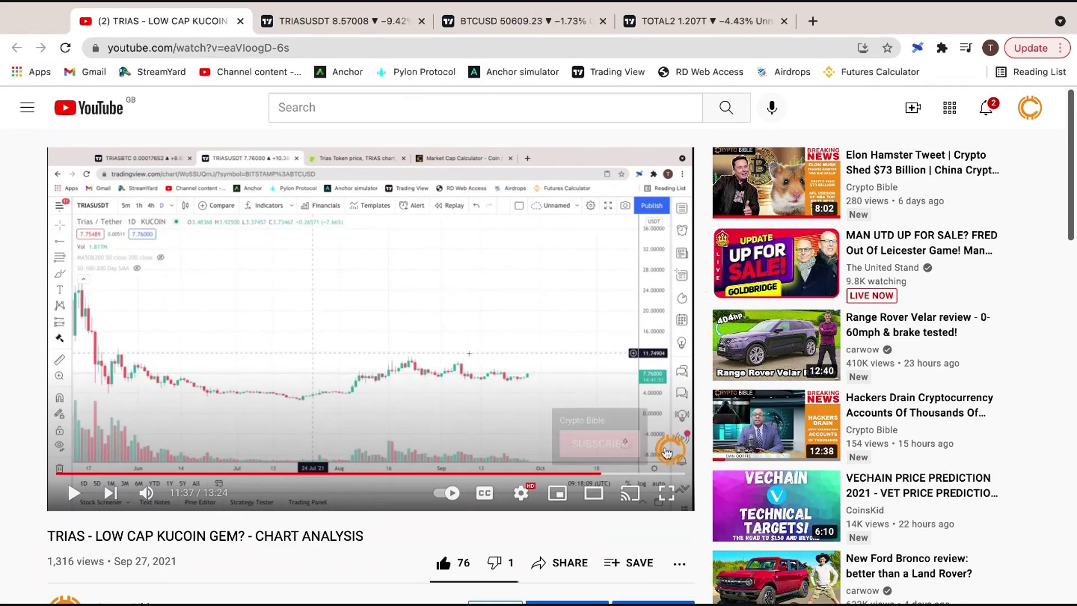
# - Watch the TRIAS chart analysis video in full screen from 11:37 to 12:02, pause it and leave full screen
pyautogui.click(665, 492)
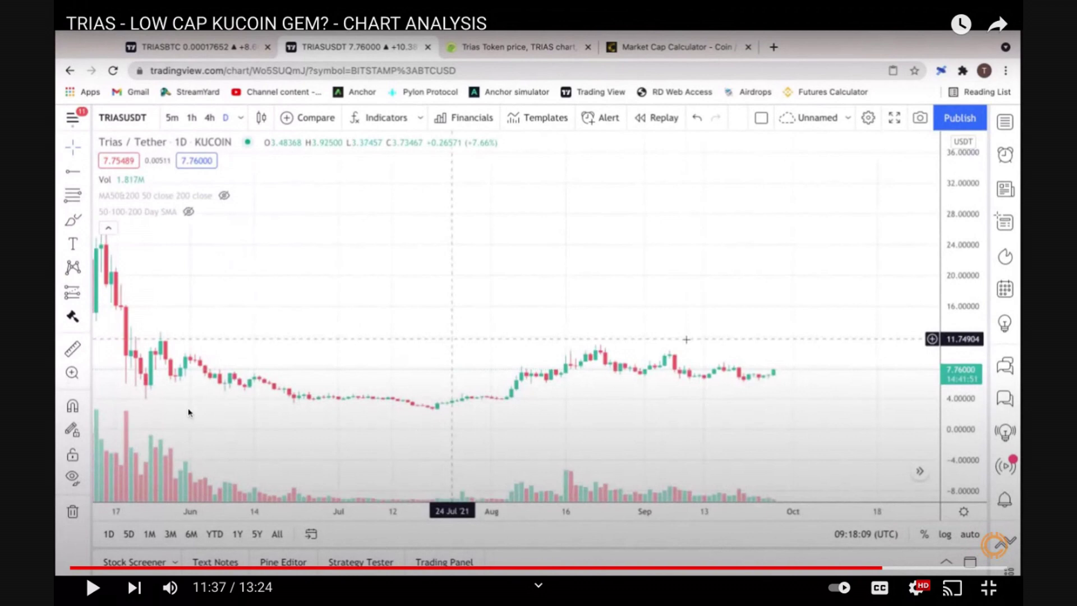
pyautogui.click(87, 319)
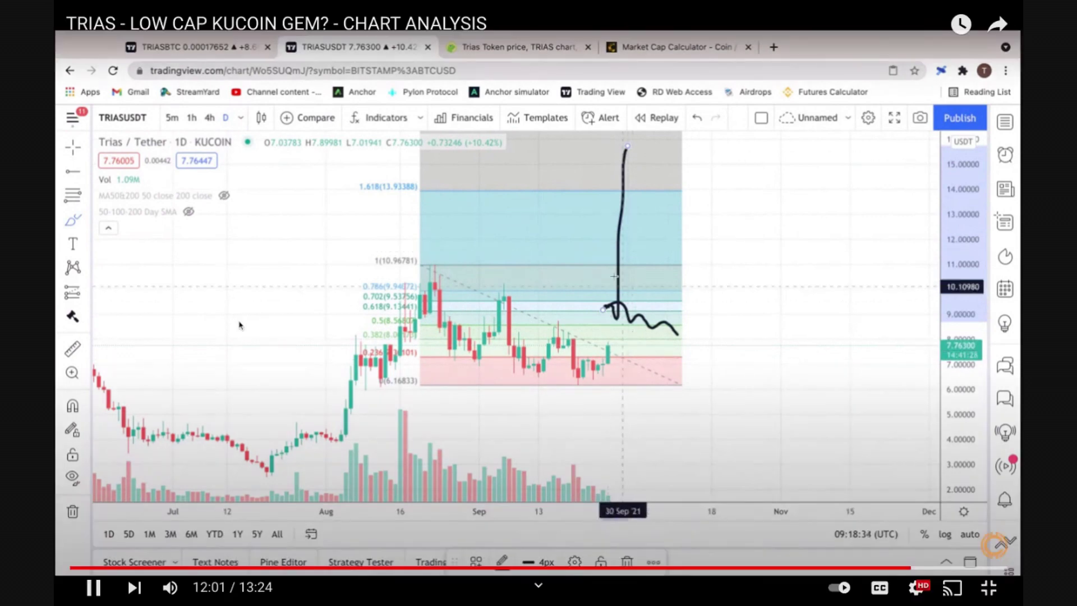
pyautogui.click(240, 324)
pyautogui.press('Escape')
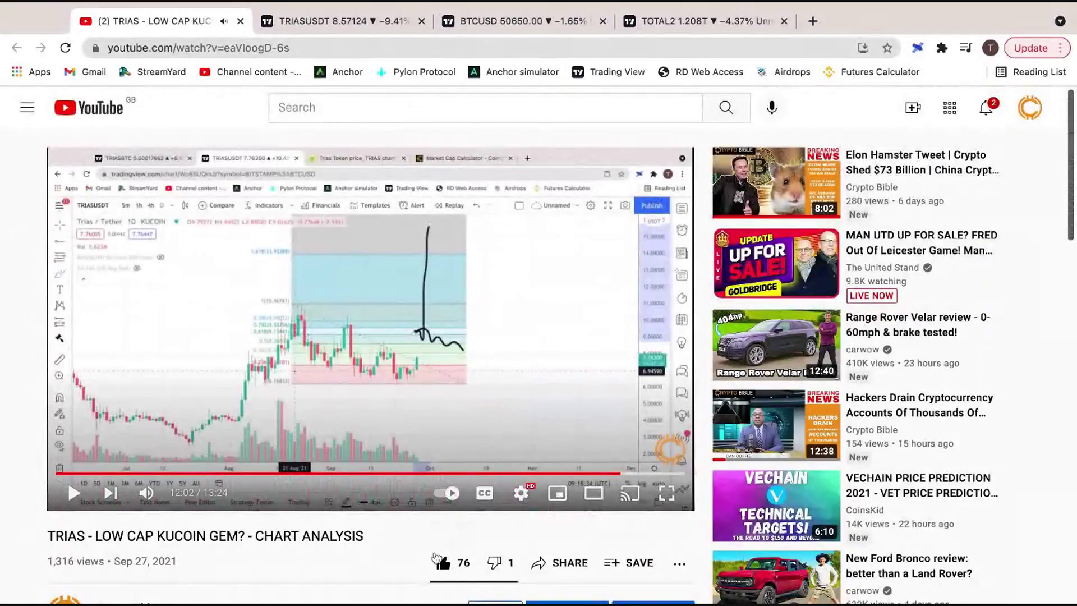
# - Switch to the TRIASUSDT chart and draw a Fib Retracement from about 11.03 on 12 Aug '21 to about 6.18 on 9 Nov '21
pyautogui.click(358, 22)
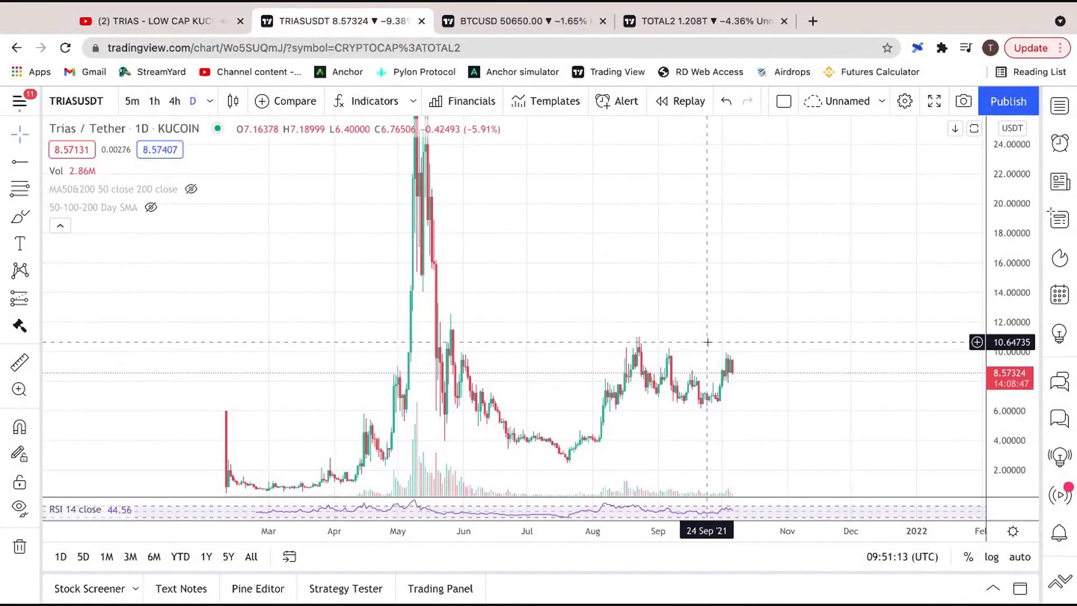
pyautogui.scroll(2, 588, 200)
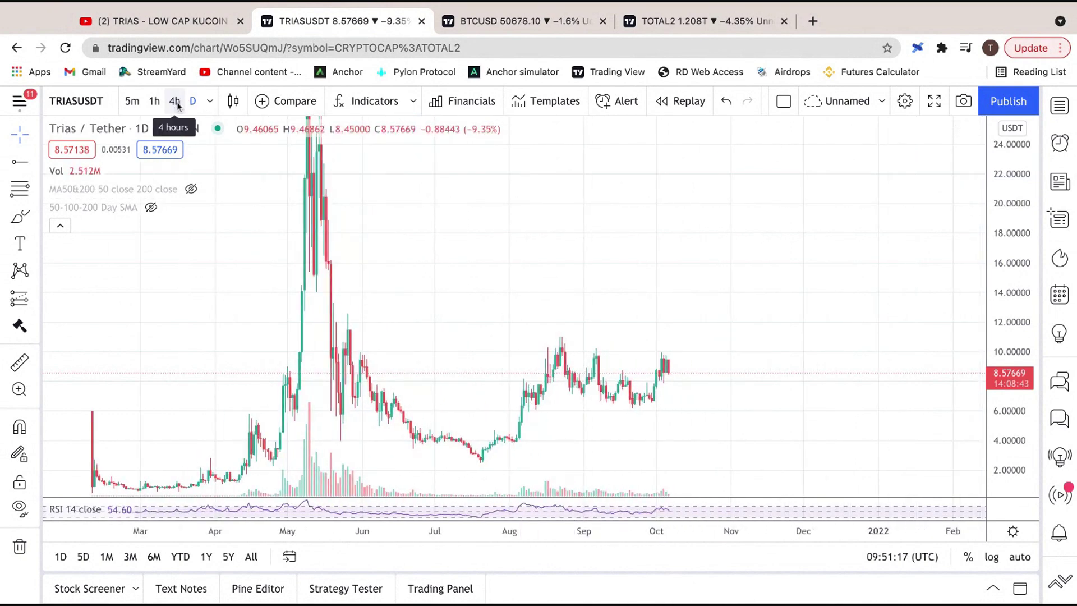
pyautogui.scroll(2, 785, 337)
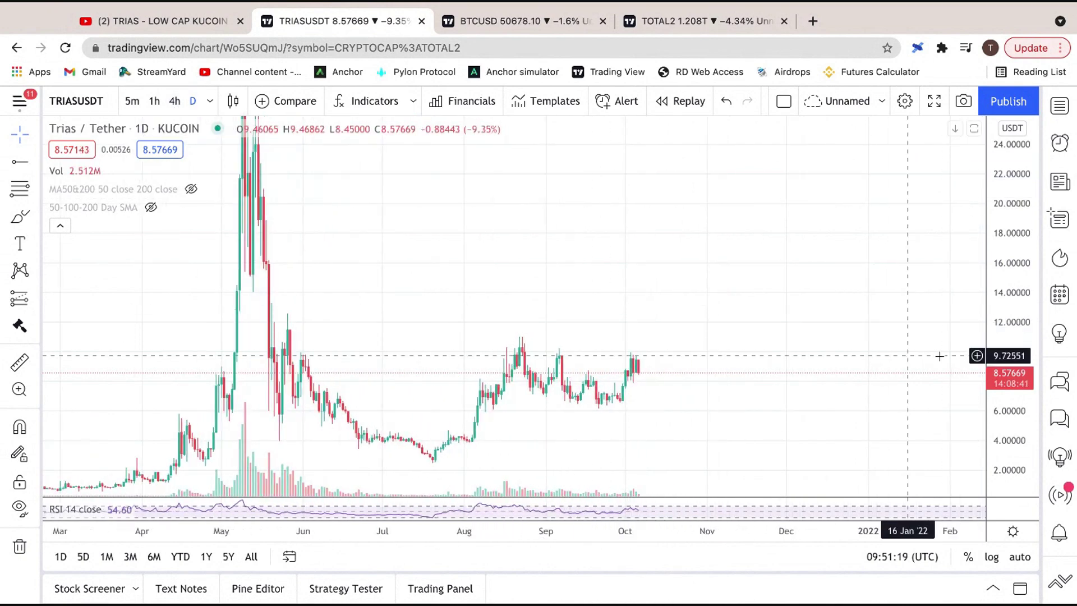
pyautogui.scroll(3, 735, 363)
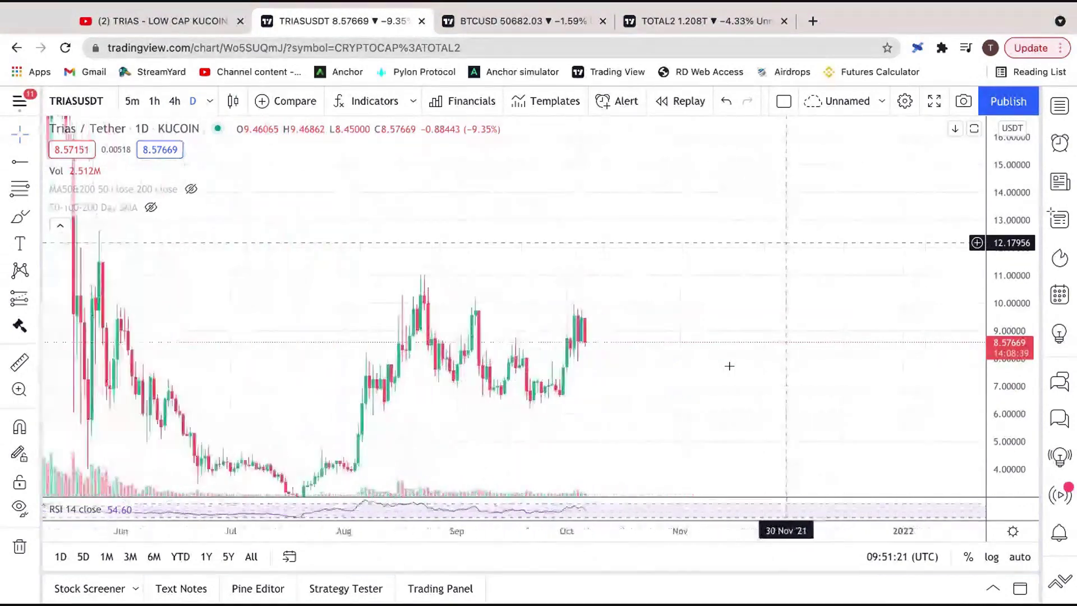
pyautogui.moveTo(729, 366); pyautogui.dragTo(785, 338)
pyautogui.click(20, 188)
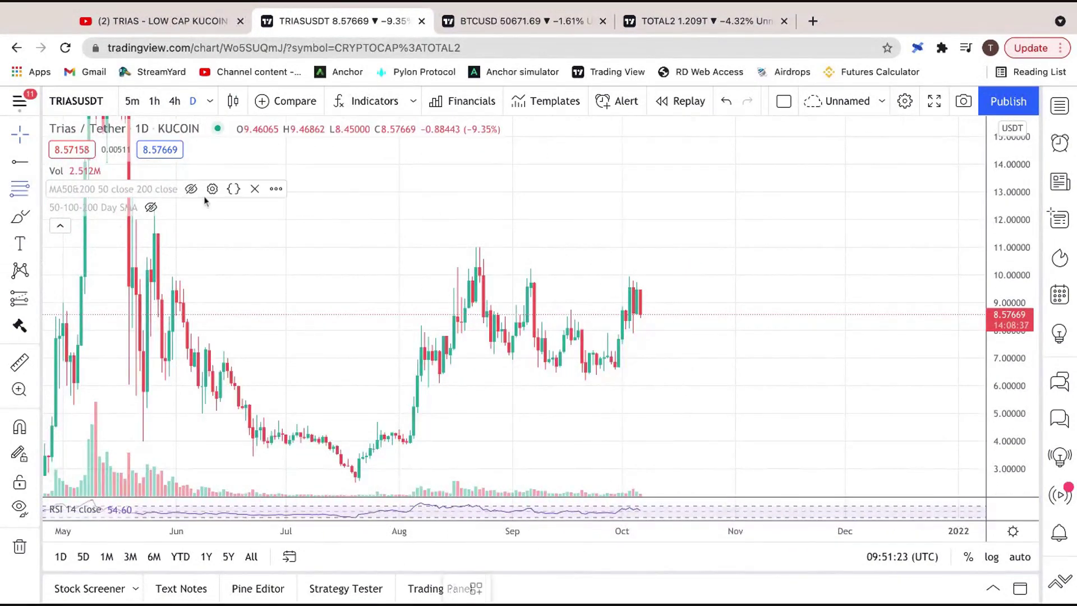
pyautogui.click(440, 247)
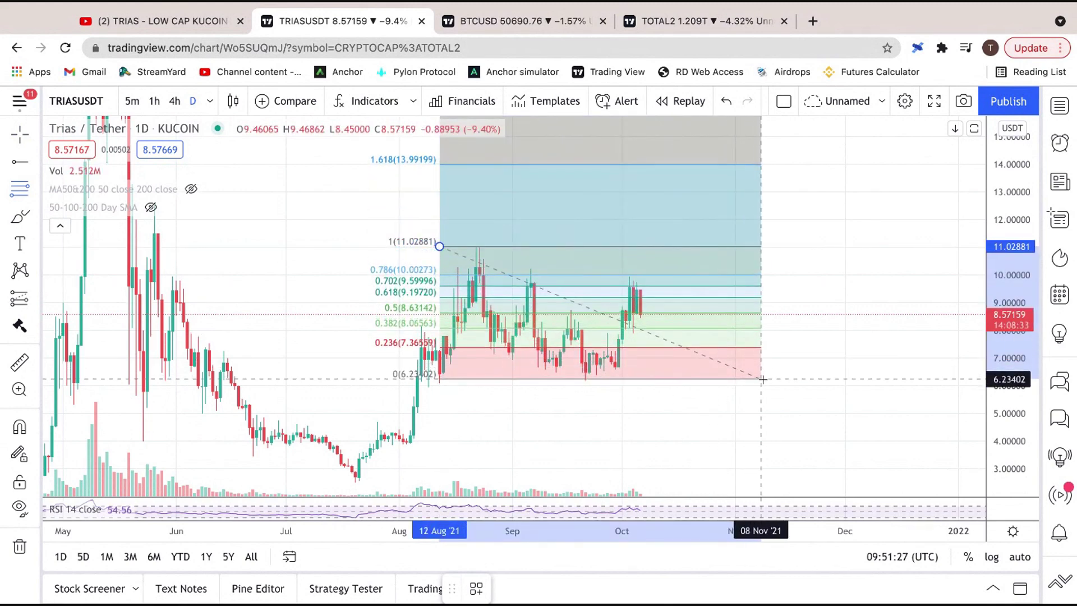
pyautogui.click(765, 381)
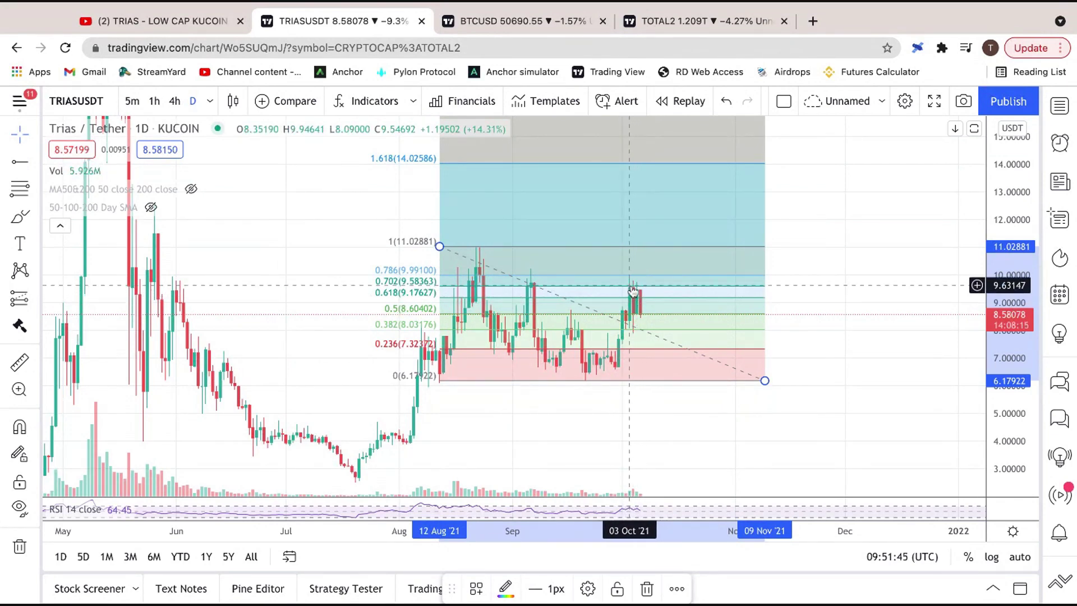
# - Change the chart to the 4-hour timeframe and examine the recent price action against the Fibonacci levels
pyautogui.click(174, 101)
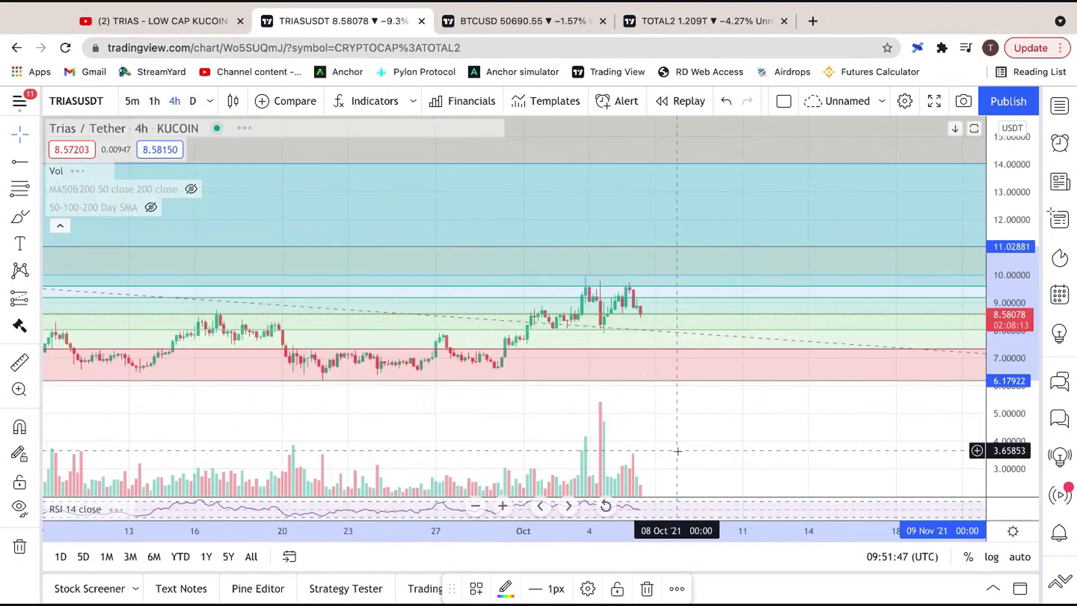
pyautogui.moveTo(566, 389); pyautogui.dragTo(747, 436)
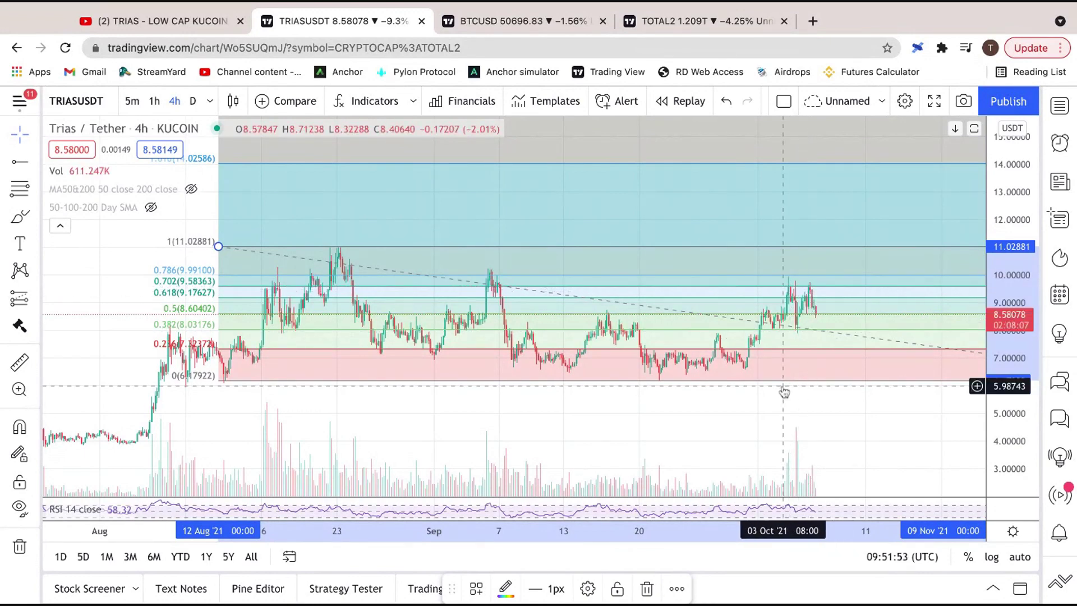
pyautogui.scroll(-3, 796, 387)
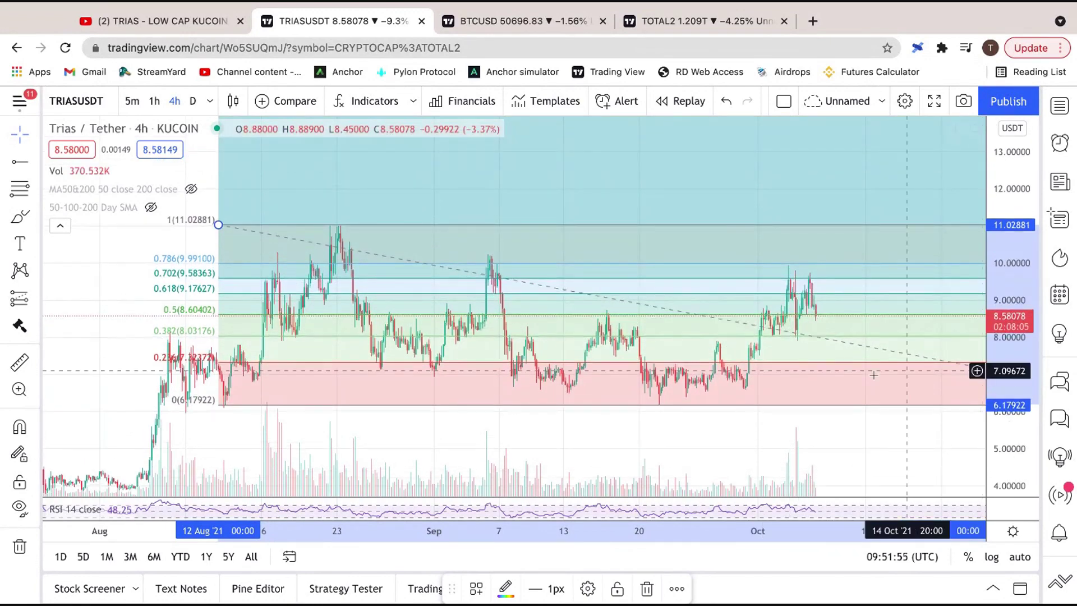
pyautogui.hscroll(10, 903, 429)
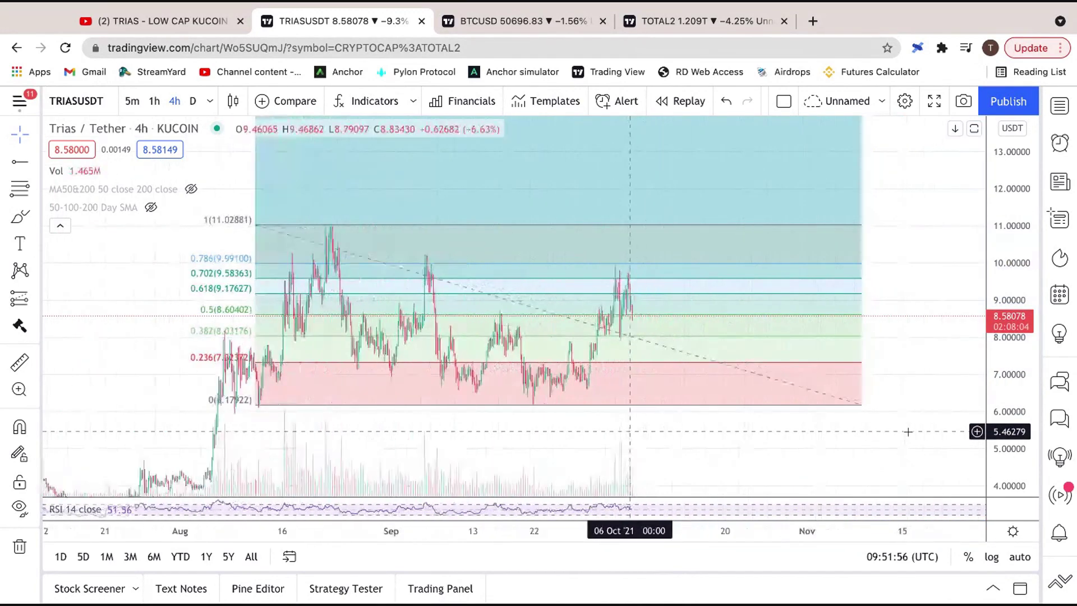
pyautogui.hscroll(-8, 908, 431)
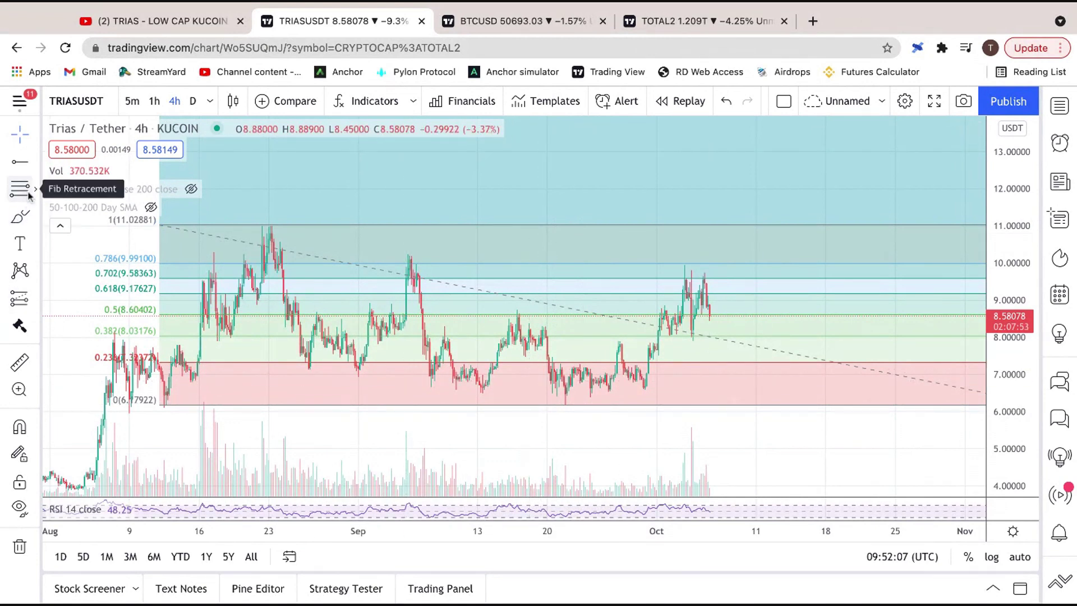
pyautogui.click(35, 164)
pyautogui.click(90, 190)
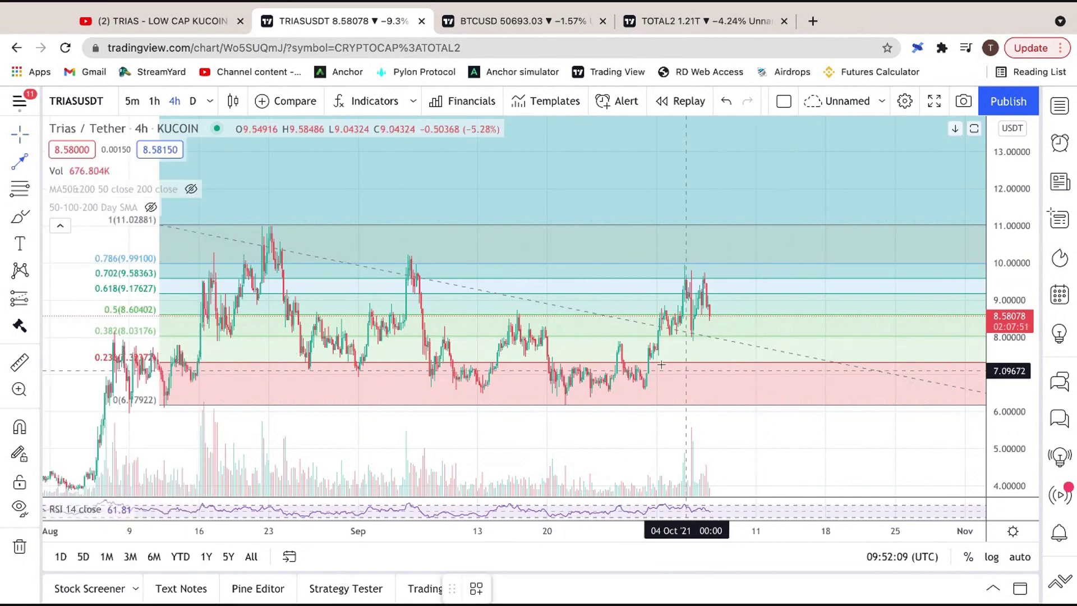
pyautogui.click(583, 358)
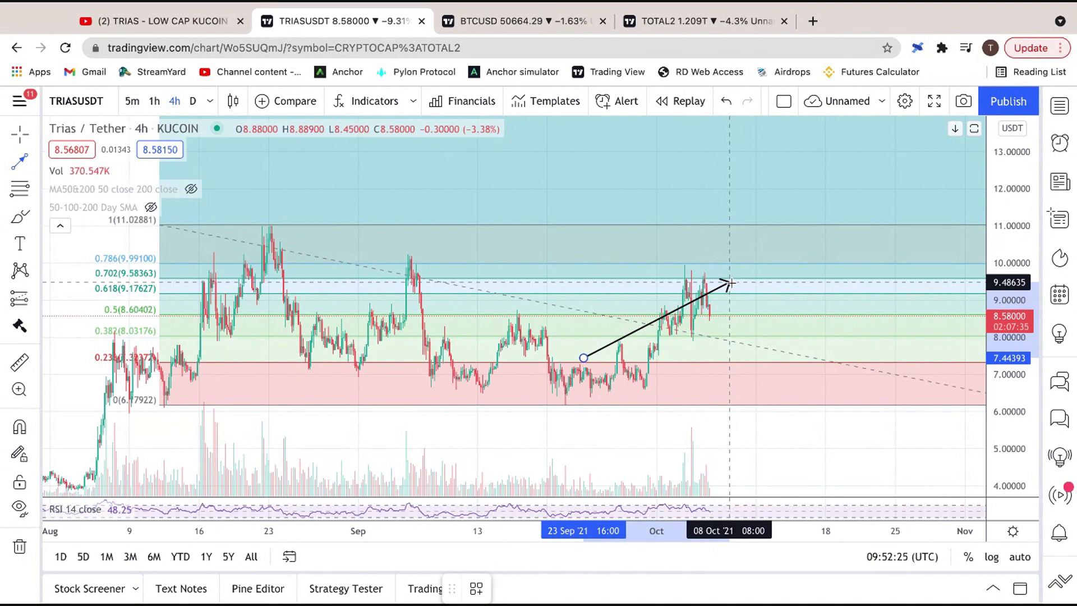
pyautogui.press('Escape')
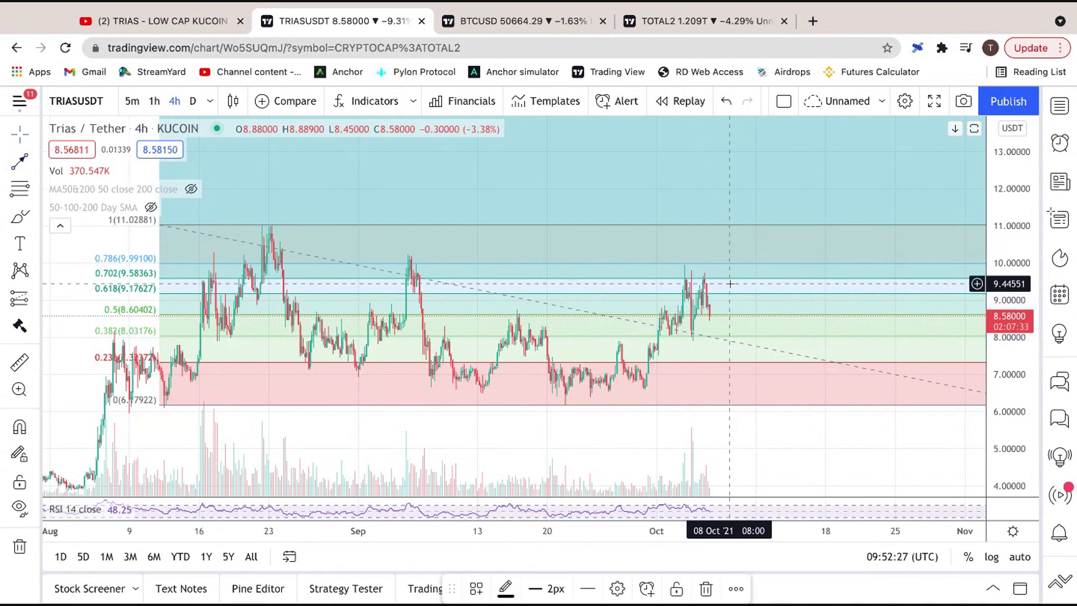
# - Circle the 0.786 Fibonacci label with the brush, then clear all drawings from the chart
pyautogui.hscroll(-1, 730, 283)
pyautogui.hscroll(-1, 730, 283)
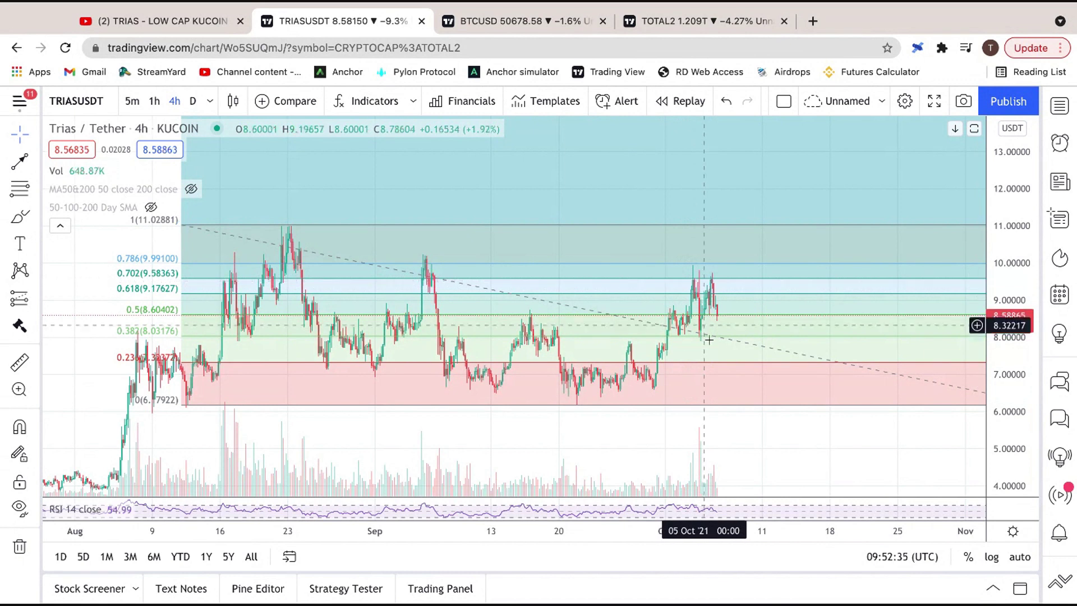
pyautogui.click(19, 216)
pyautogui.moveTo(164, 232)
pyautogui.mouseDown()
pyautogui.moveTo(101, 249)
pyautogui.moveTo(146, 269)
pyautogui.moveTo(192, 251)
pyautogui.moveTo(141, 237)
pyautogui.mouseUp()
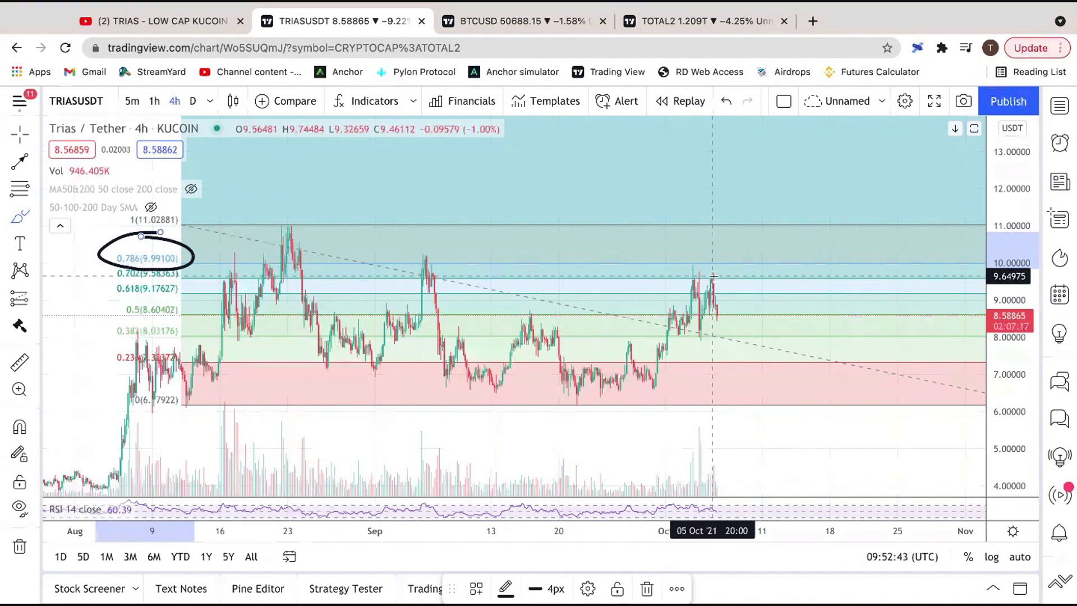
pyautogui.hotkey('ctrl', 'z')
pyautogui.click(19, 545)
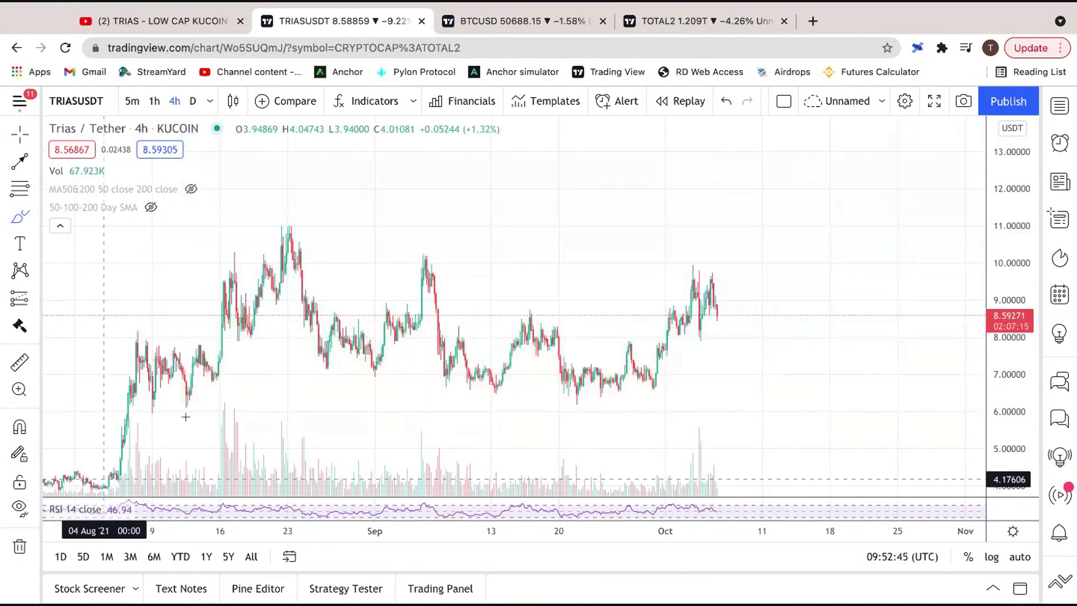
# - Return the chart to the daily timeframe and rescale it to fit the full price history, deleting the stray brush stroke
pyautogui.scroll(-4, 525, 233)
pyautogui.scroll(-1, 525, 233)
pyautogui.click(192, 101)
pyautogui.scroll(-3, 709, 185)
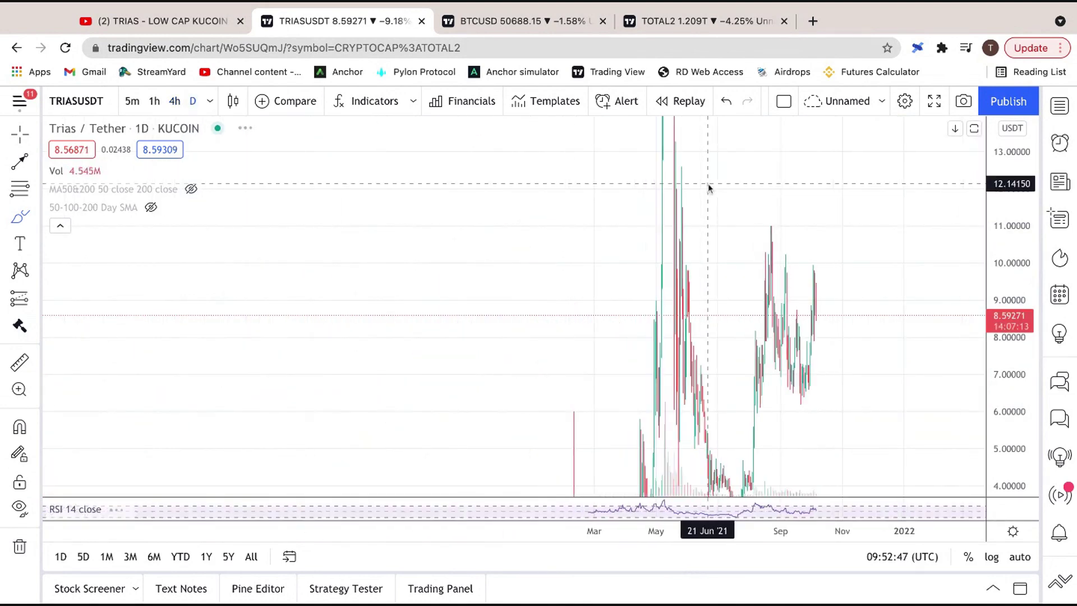
pyautogui.scroll(-5, 1010, 193)
pyautogui.moveTo(1010, 193); pyautogui.dragTo(976, 331)
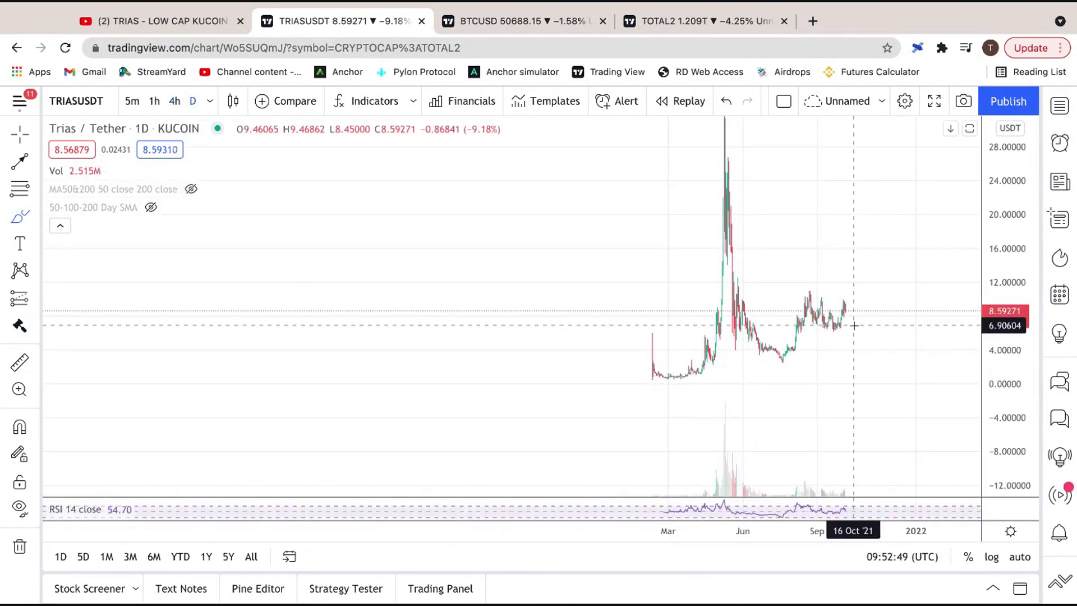
pyautogui.scroll(3, 854, 326)
pyautogui.moveTo(987, 252); pyautogui.dragTo(976, 331)
pyautogui.moveTo(798, 198); pyautogui.dragTo(704, 266)
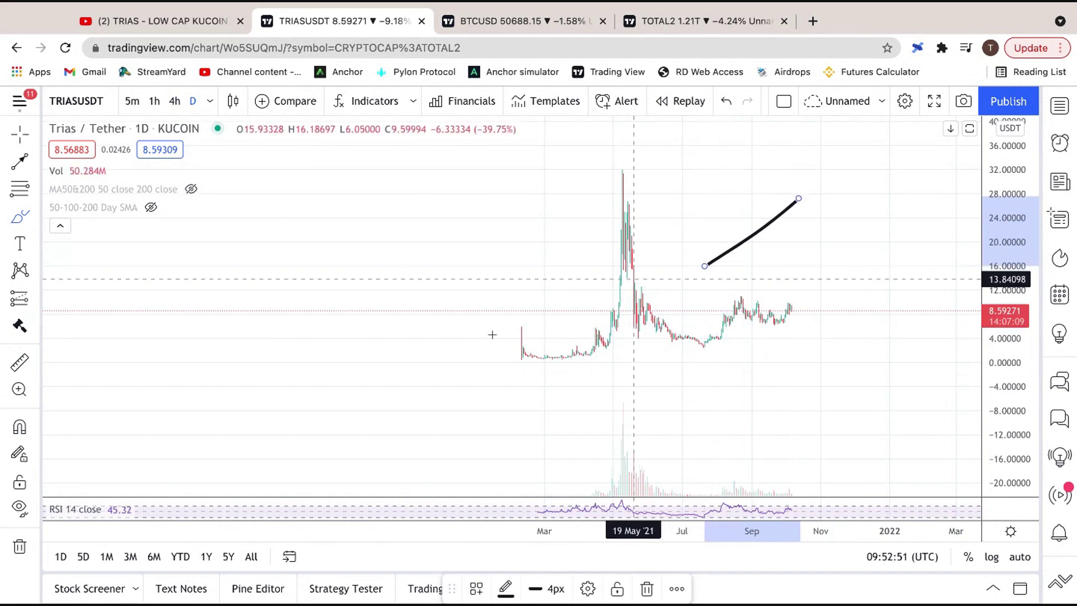
pyautogui.click(20, 545)
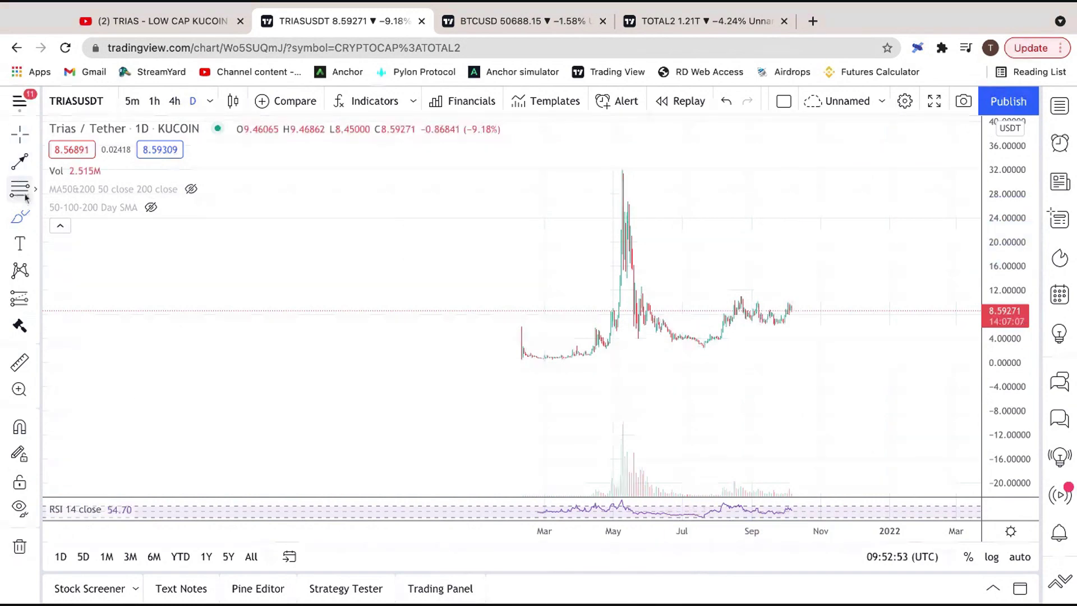
# - Draw a Fib Retracement from about 31.97 on 12 Apr '21 down to about 2.51 to review its levels, then remove it
pyautogui.hotkey('alt', 'f')
pyautogui.click(591, 171)
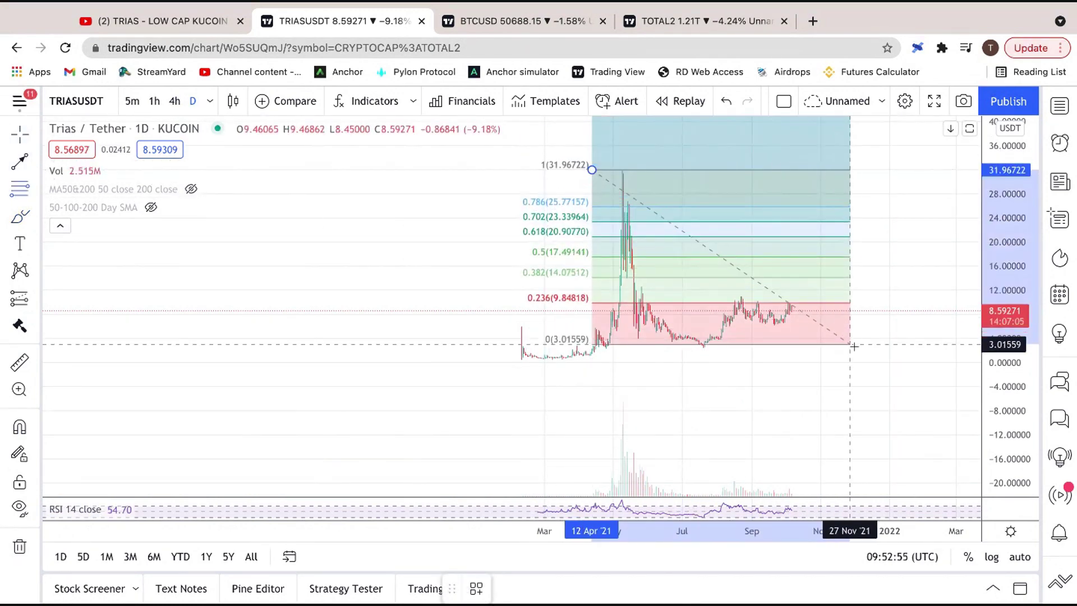
pyautogui.click(878, 347)
pyautogui.moveTo(759, 380); pyautogui.dragTo(664, 404)
pyautogui.scroll(3, 664, 404)
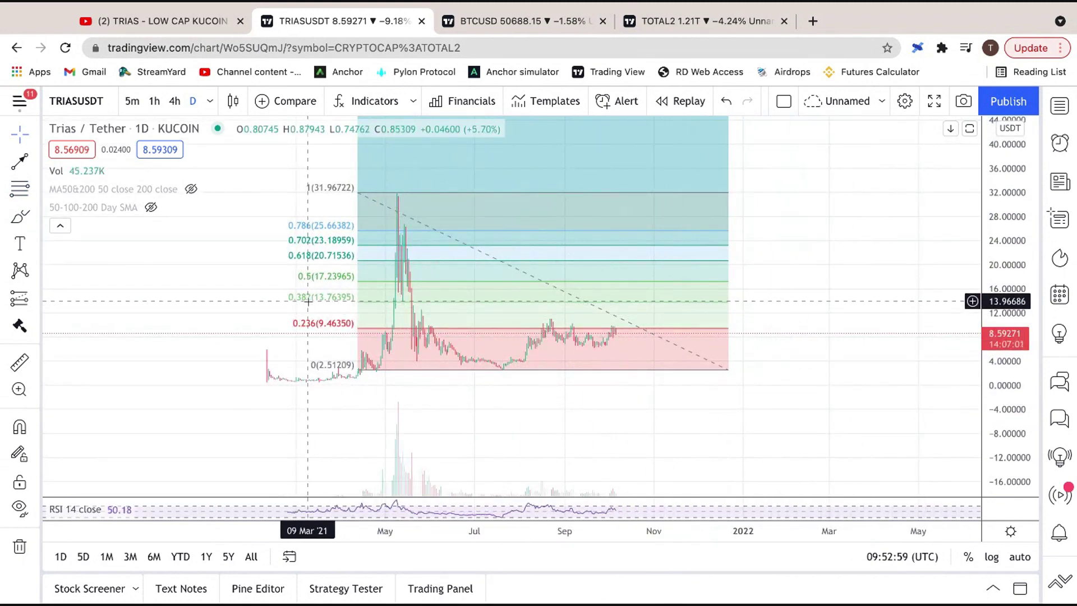
pyautogui.moveTo(931, 357); pyautogui.dragTo(934, 393)
pyautogui.scroll(5, 824, 392)
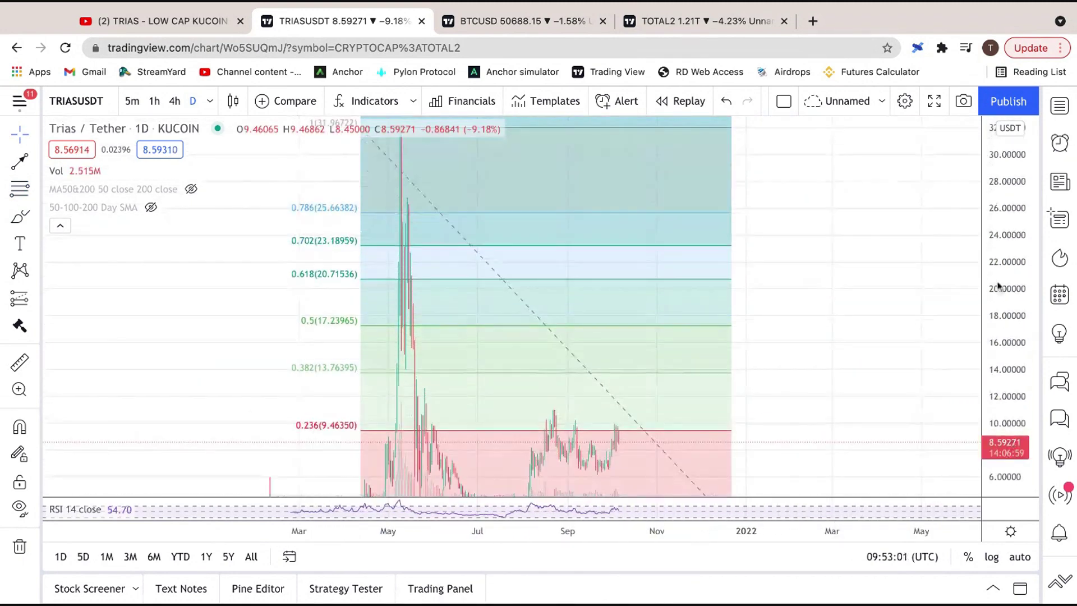
pyautogui.scroll(3, 824, 392)
pyautogui.moveTo(722, 293); pyautogui.dragTo(937, 301)
pyautogui.scroll(-3, 959, 305)
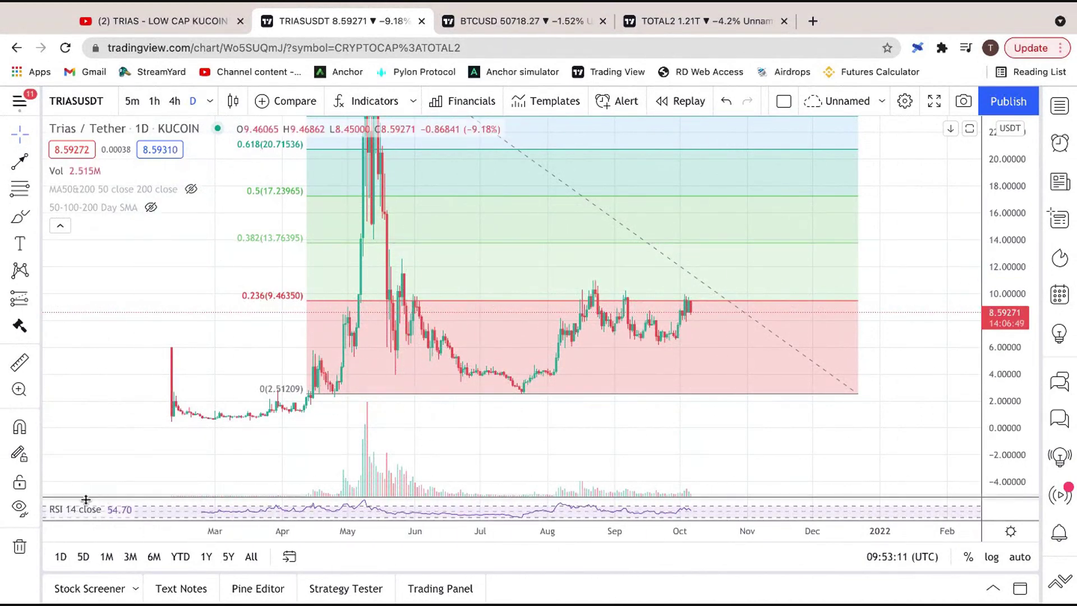
pyautogui.click(20, 553)
# - Place a Horizontal Ray at about 6.33 starting on 28 Feb '21 along the September lows
pyautogui.moveTo(566, 362); pyautogui.dragTo(605, 328)
pyautogui.click(35, 162)
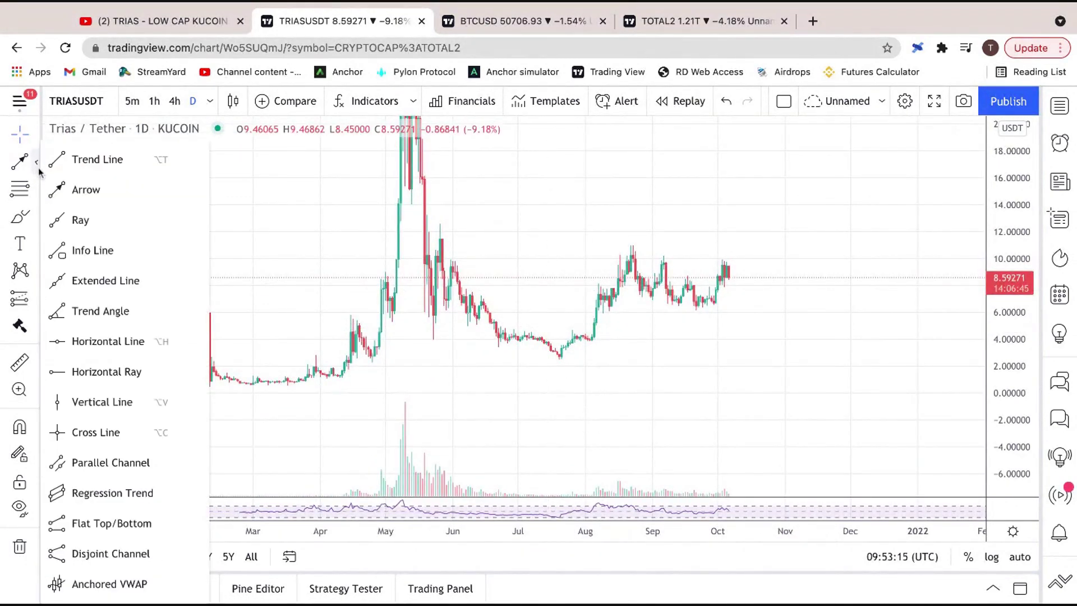
pyautogui.click(76, 373)
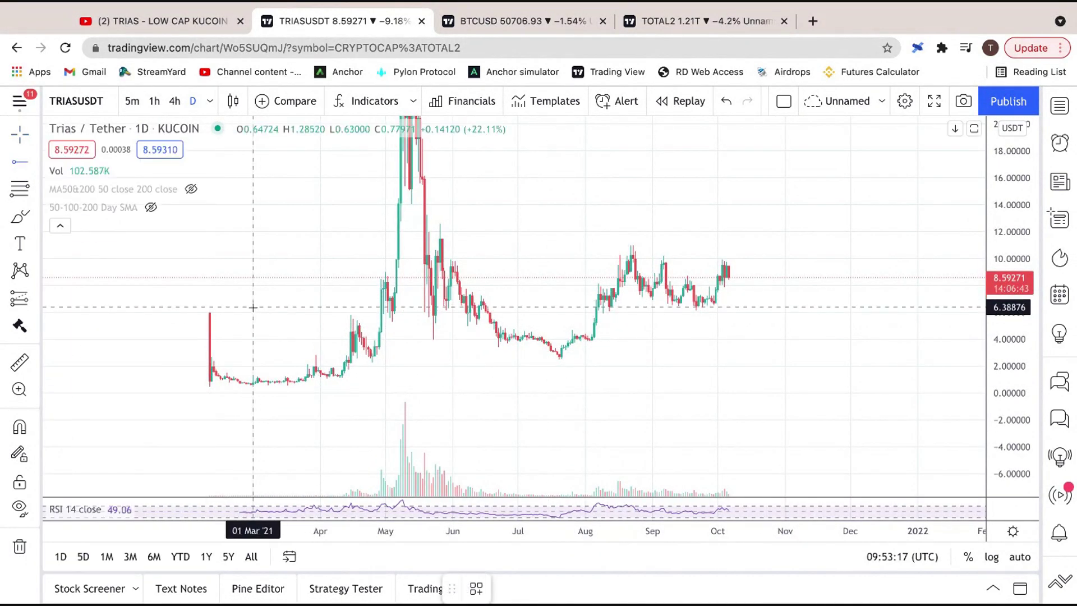
pyautogui.click(251, 308)
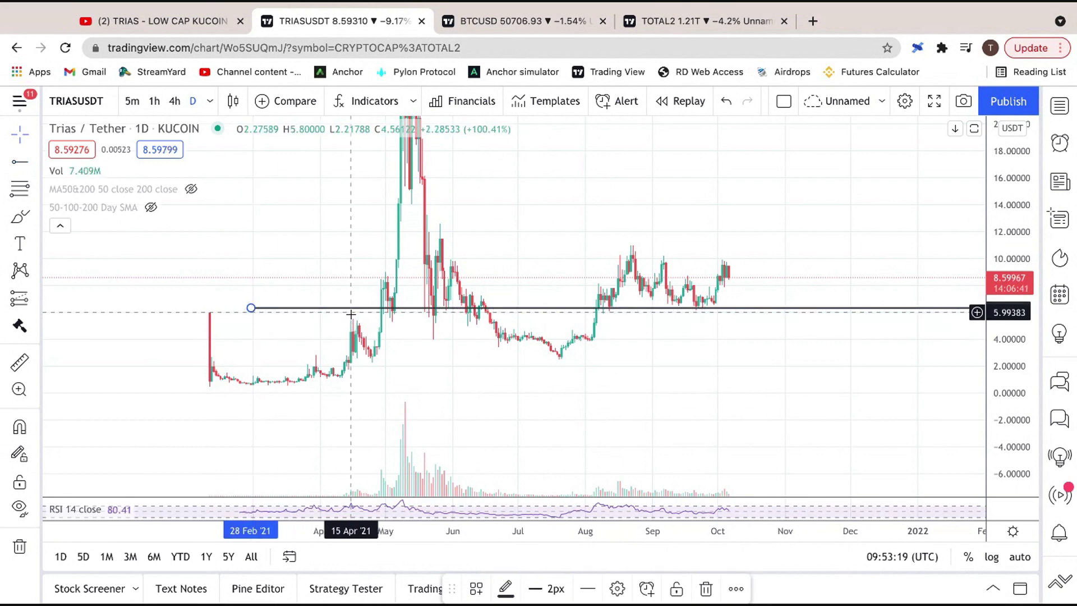
# - Draw a descending Trend Line from about 10.96 on 23 Aug '21 to about 5.99 on 29 Oct '21
pyautogui.scroll(1, 669, 311)
pyautogui.scroll(2, 667, 314)
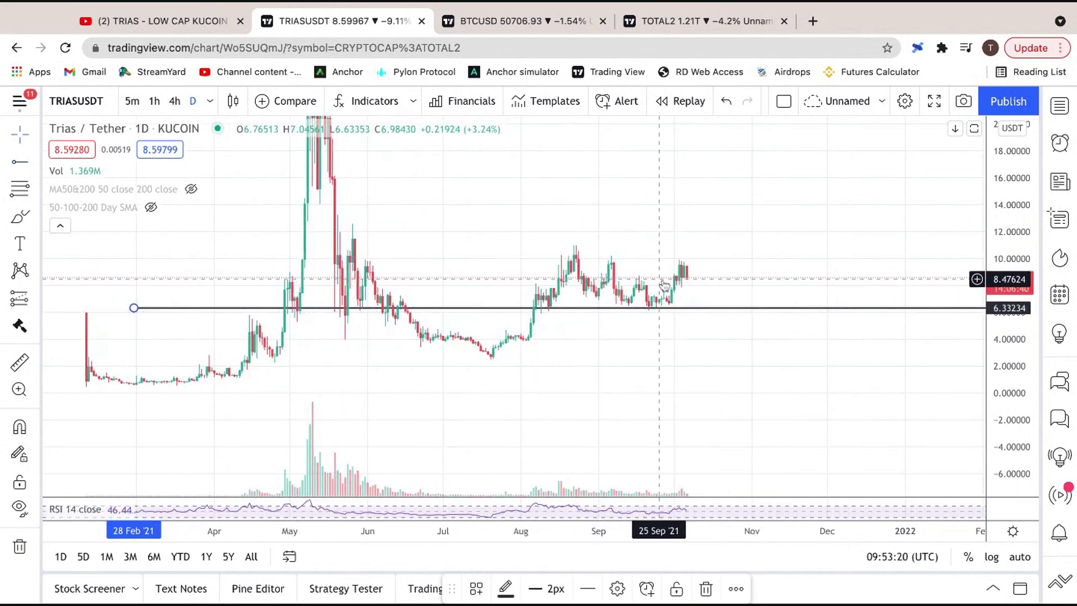
pyautogui.click(40, 160)
pyautogui.click(84, 156)
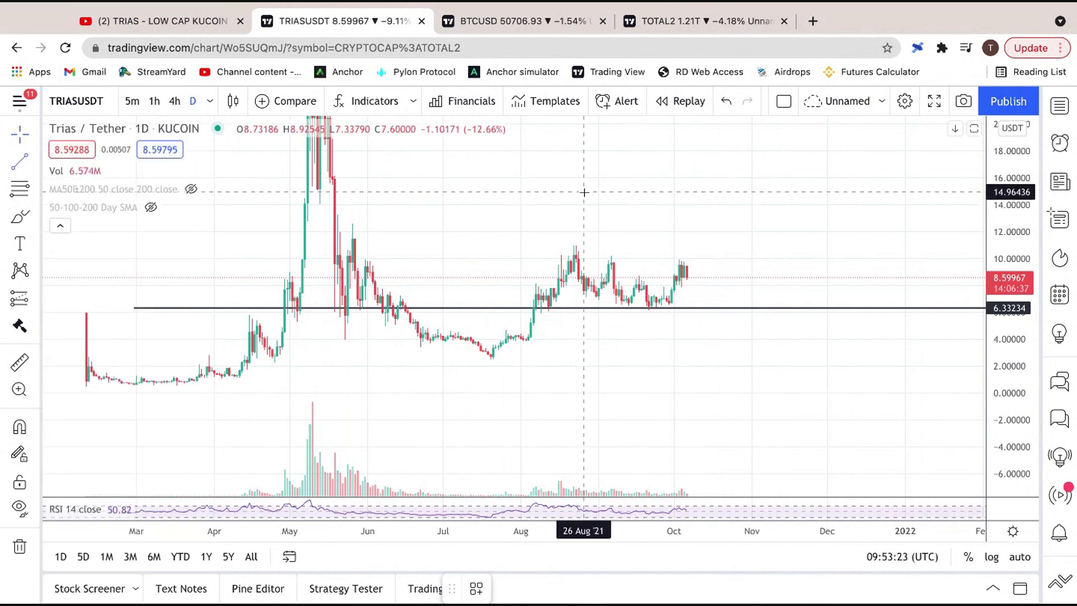
pyautogui.click(744, 312)
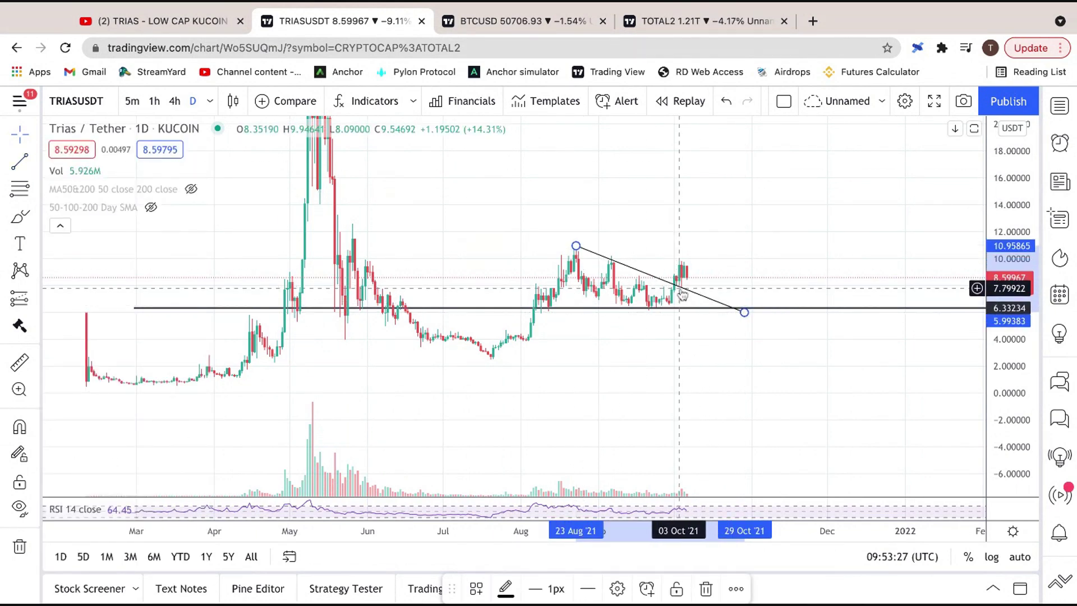
# - Remove all drawings from the TRIASUSDT chart and switch it to the 4-hour timeframe
pyautogui.scroll(3, 682, 296)
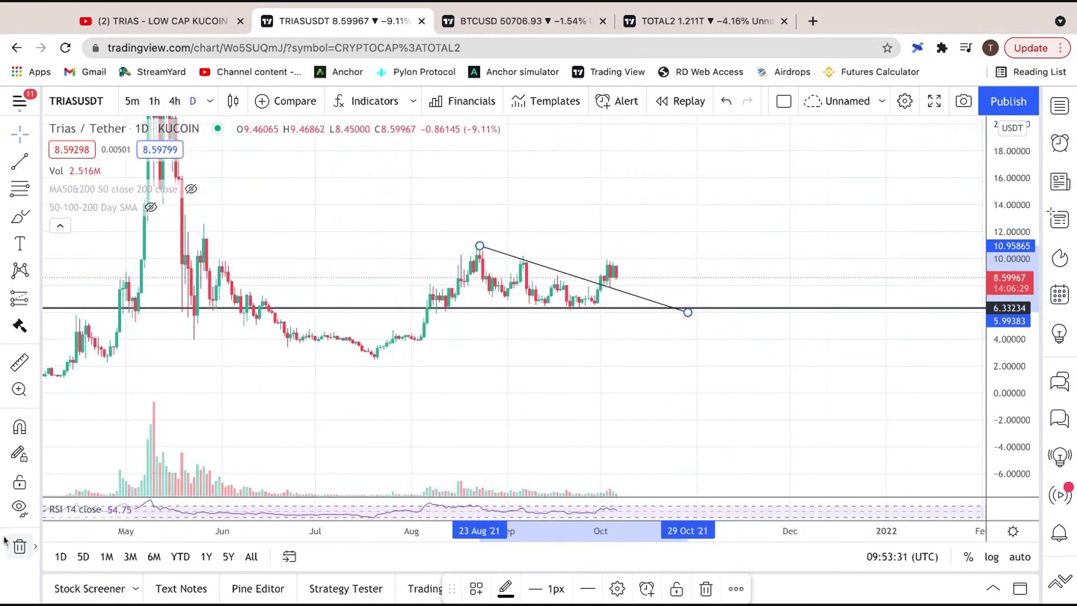
pyautogui.click(19, 546)
pyautogui.click(174, 101)
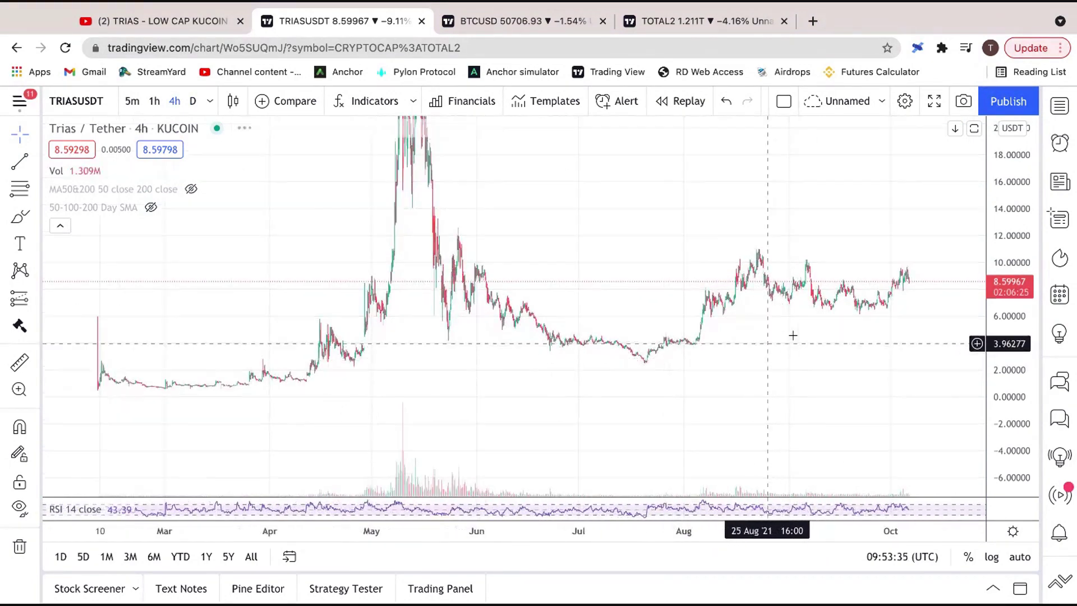
# - Brush a cup-shaped curve from the late-May high near 12.2 through the July bottom to about 11.14 on 24 Aug '21
pyautogui.moveTo(958, 343); pyautogui.dragTo(925, 363)
pyautogui.moveTo(1012, 432); pyautogui.dragTo(1012, 336)
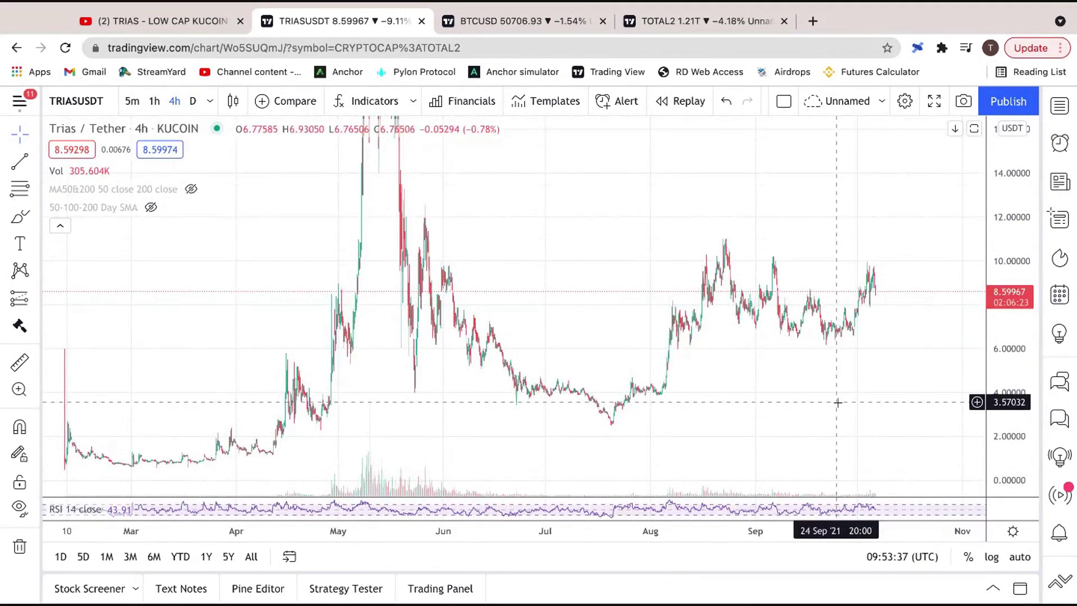
pyautogui.scroll(2, 837, 402)
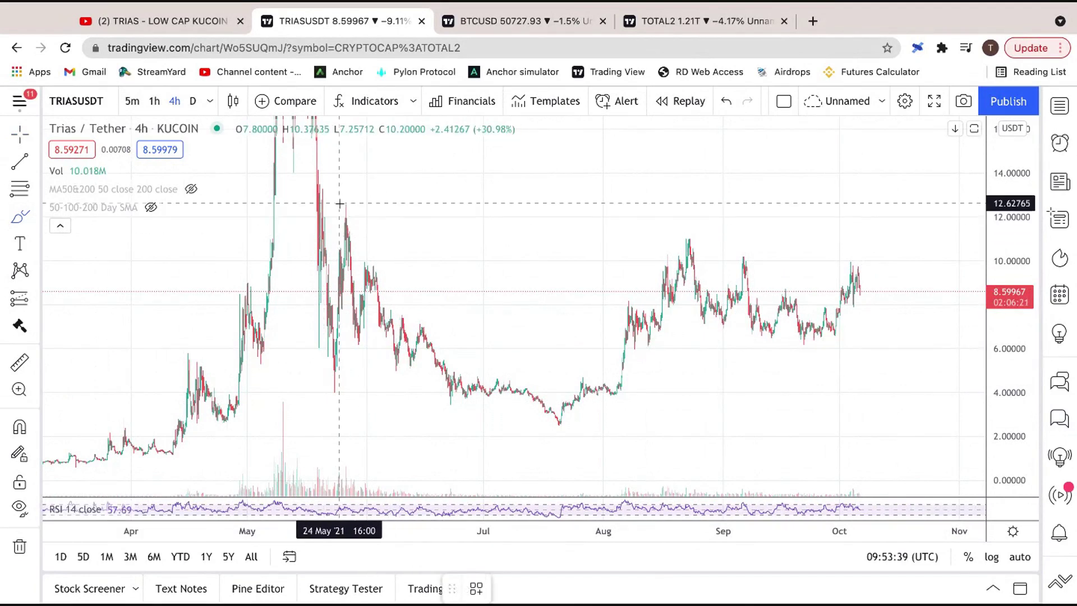
pyautogui.moveTo(345, 209)
pyautogui.mouseDown()
pyautogui.moveTo(415, 322)
pyautogui.moveTo(483, 374)
pyautogui.moveTo(620, 367)
pyautogui.moveTo(687, 275)
pyautogui.mouseUp()
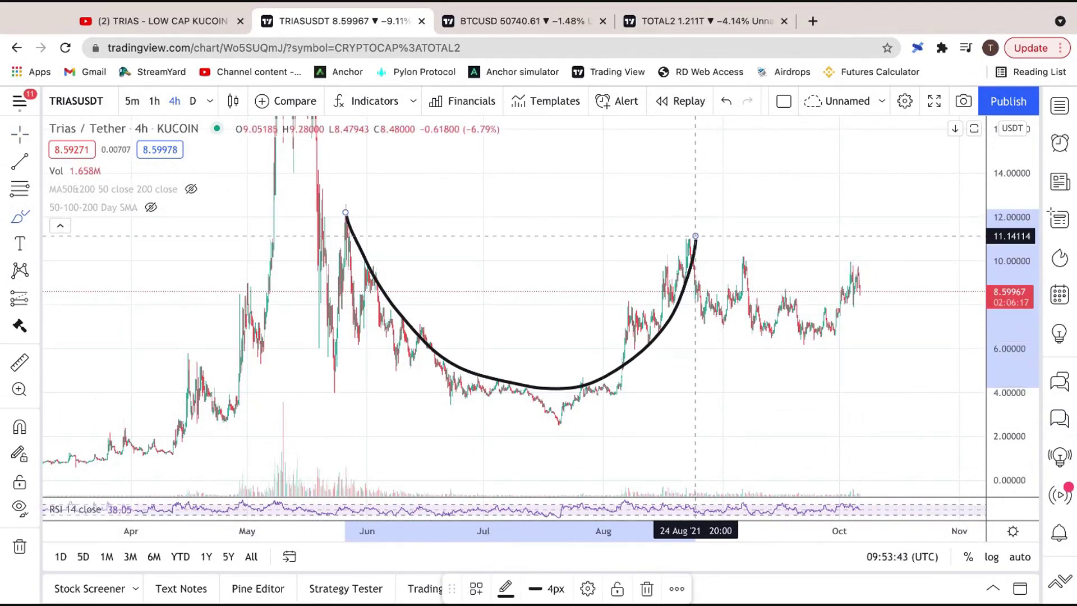
# - Draw a descending Trend Line from about 11.00 on 23 Aug '21 to about 7.51 on 20 Oct '21 and inspect the breakout
pyautogui.click(17, 161)
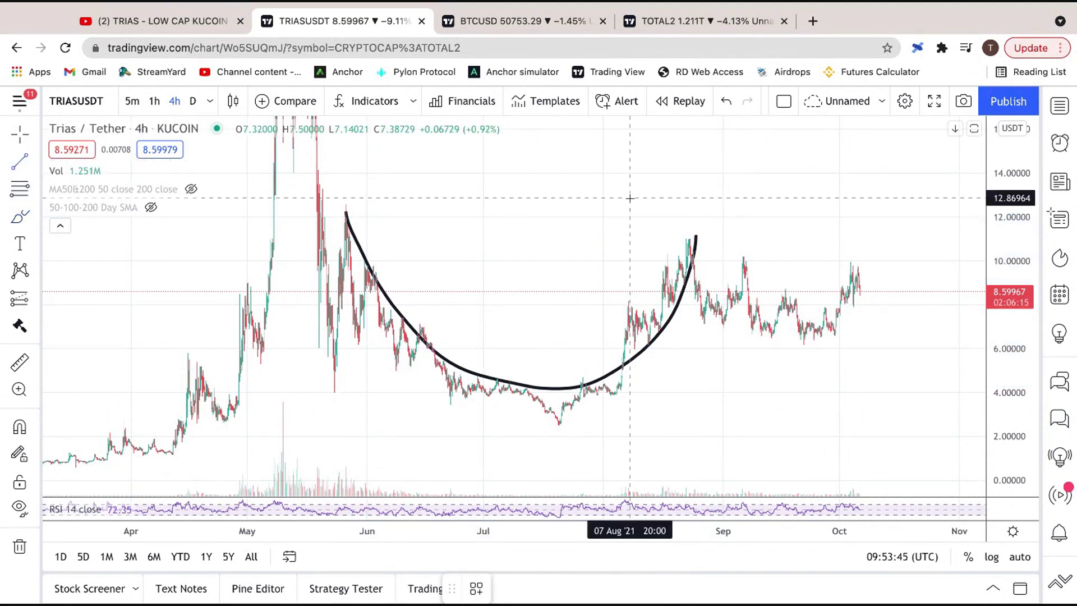
pyautogui.click(689, 239)
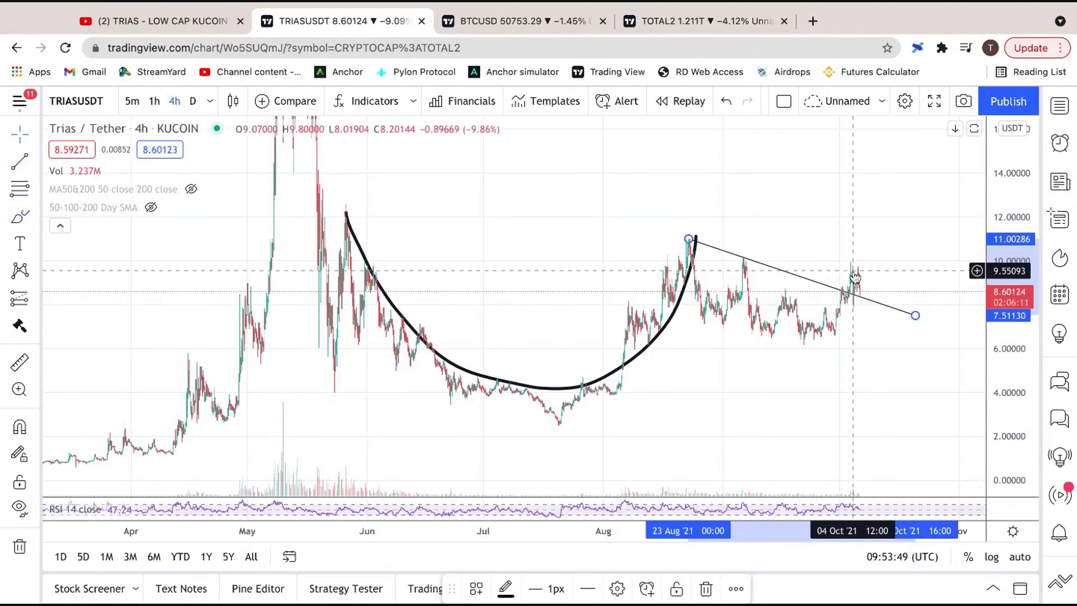
pyautogui.scroll(5, 854, 278)
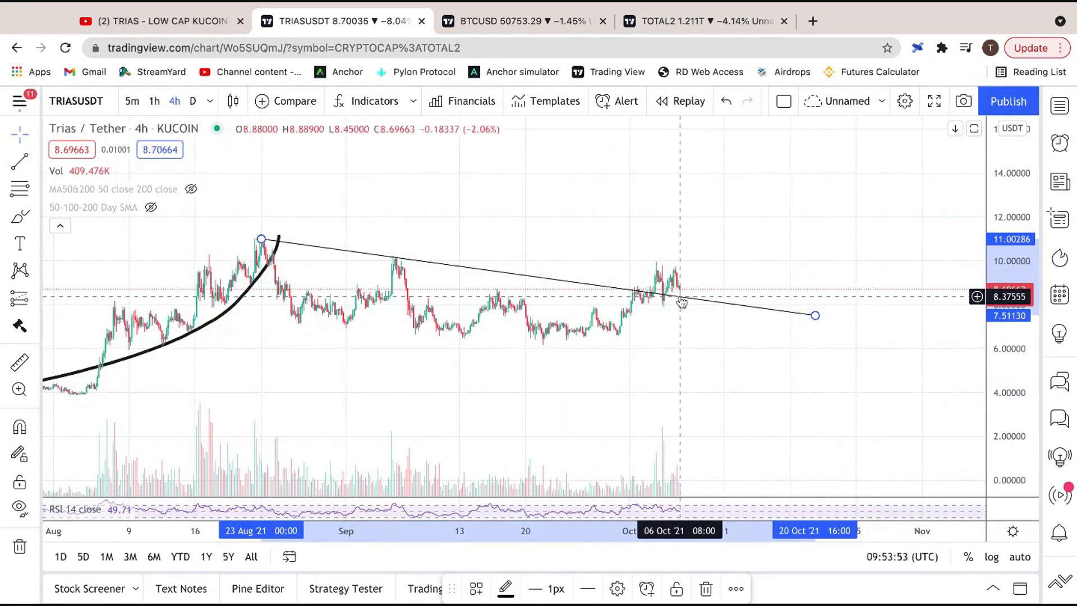
pyautogui.scroll(-6, 680, 296)
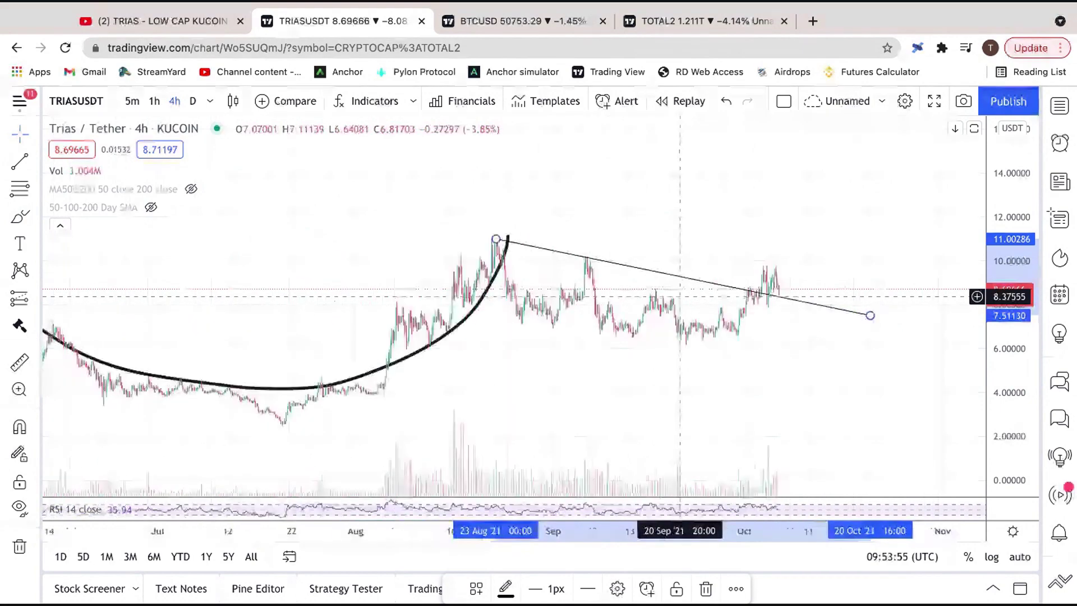
pyautogui.scroll(-1, 676, 294)
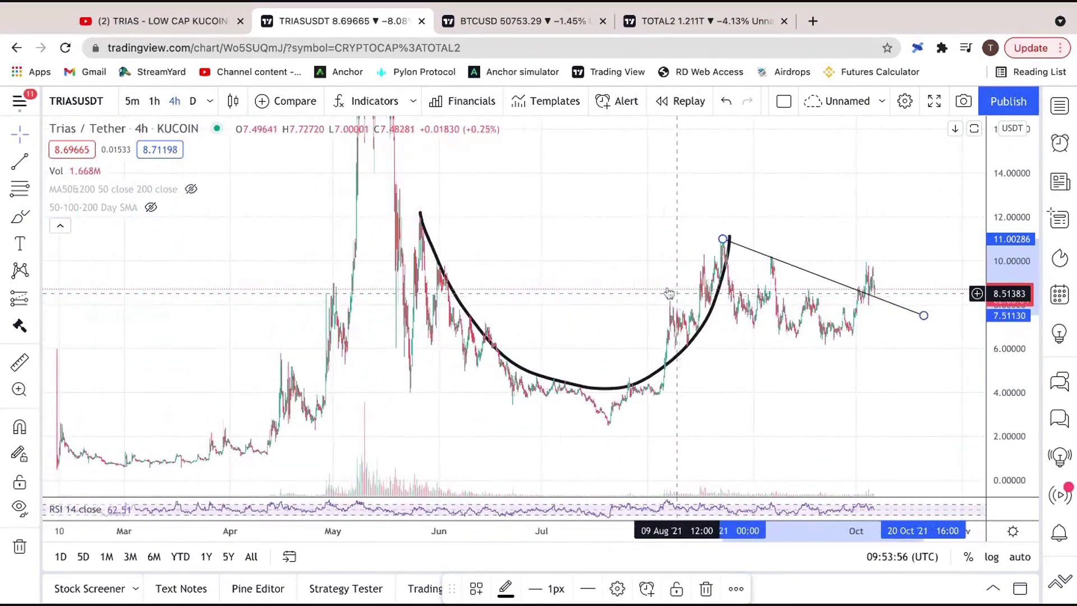
pyautogui.scroll(1, 661, 358)
pyautogui.scroll(4, 662, 357)
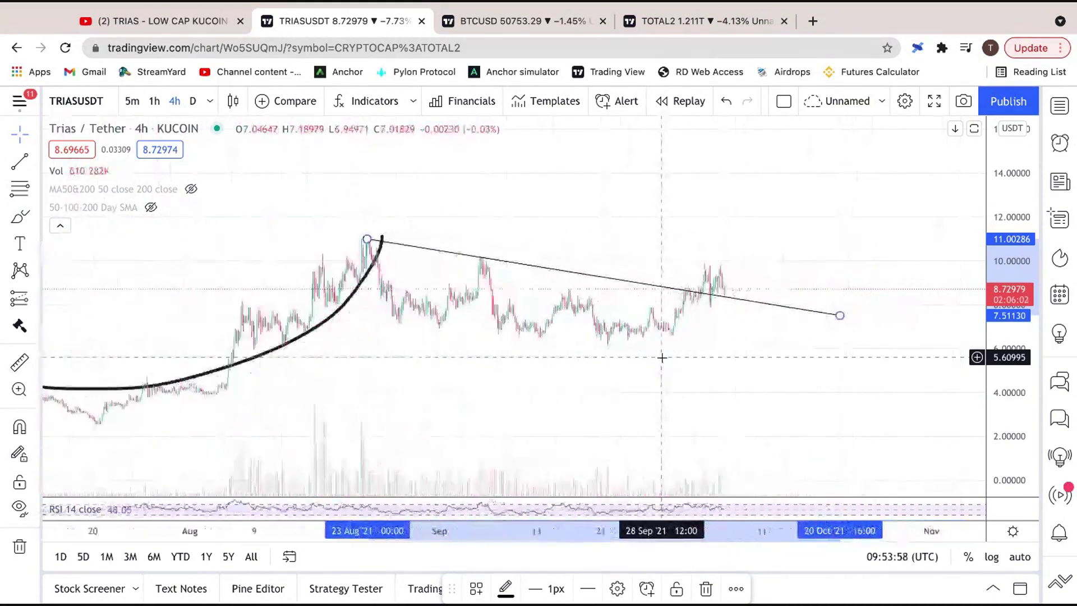
# - Draw an upward Arrow from about 6.44 on 29 Sep '21 to about 15.01 on 15 Oct '21 to project the breakout
pyautogui.scroll(-3, 661, 357)
pyautogui.click(35, 162)
pyautogui.click(122, 197)
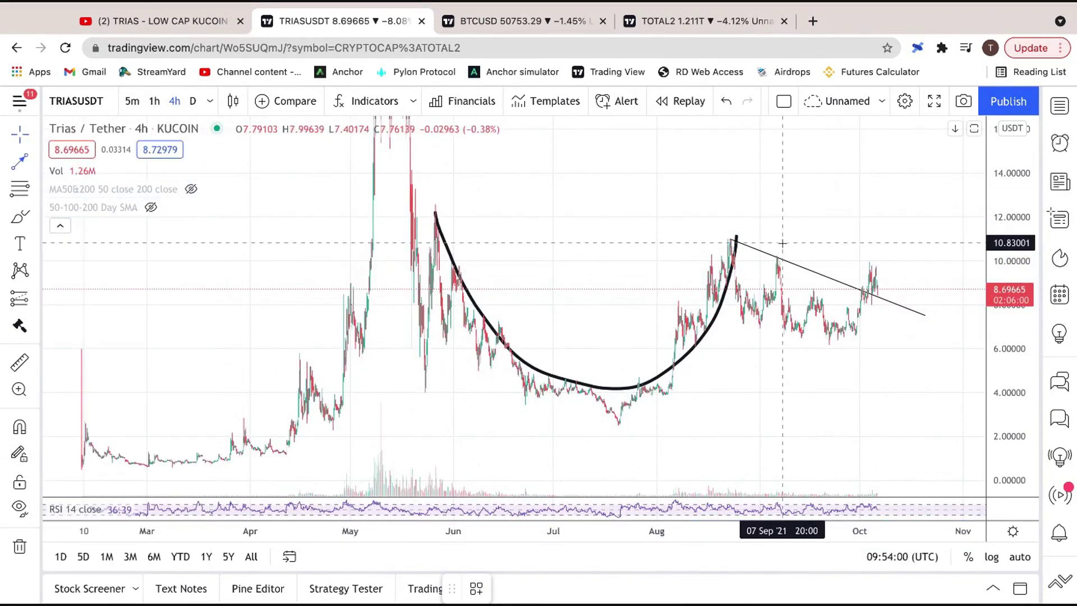
pyautogui.click(855, 339)
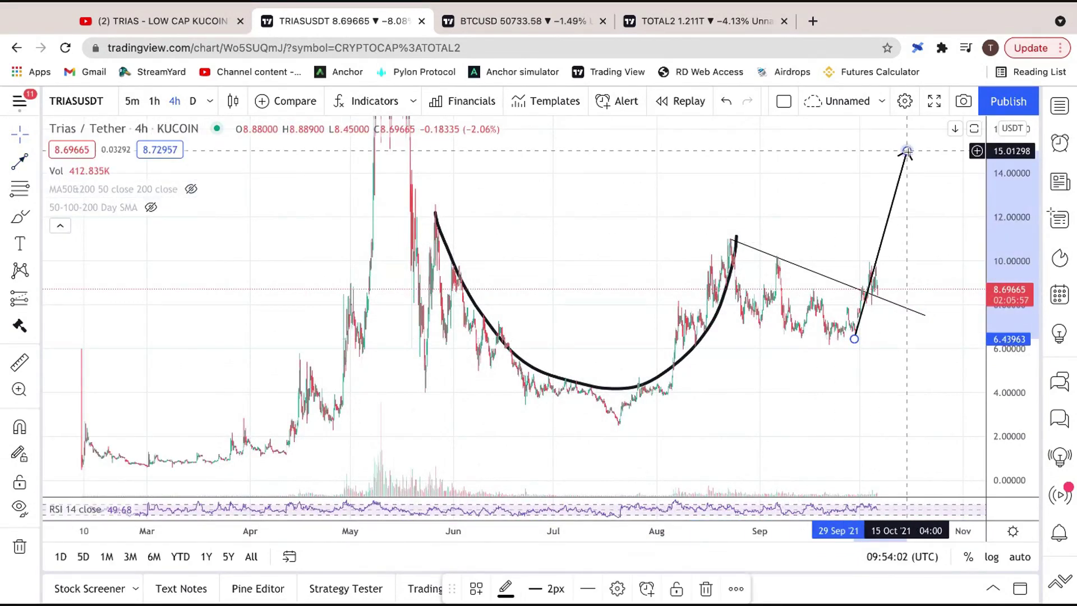
pyautogui.click(907, 151)
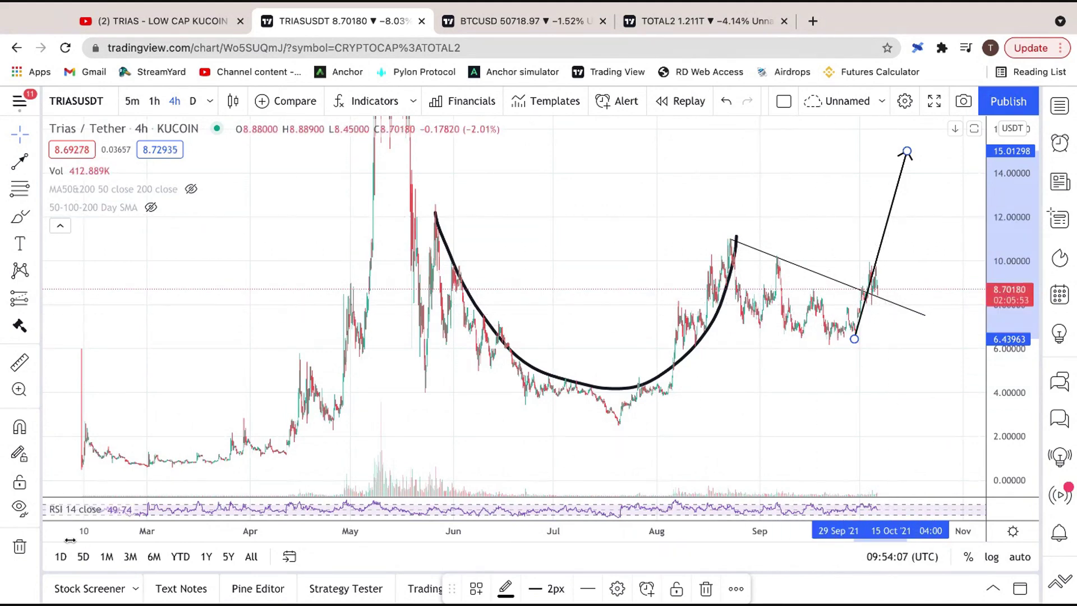
pyautogui.moveTo(755, 375); pyautogui.dragTo(510, 410)
pyautogui.scroll(3, 755, 377)
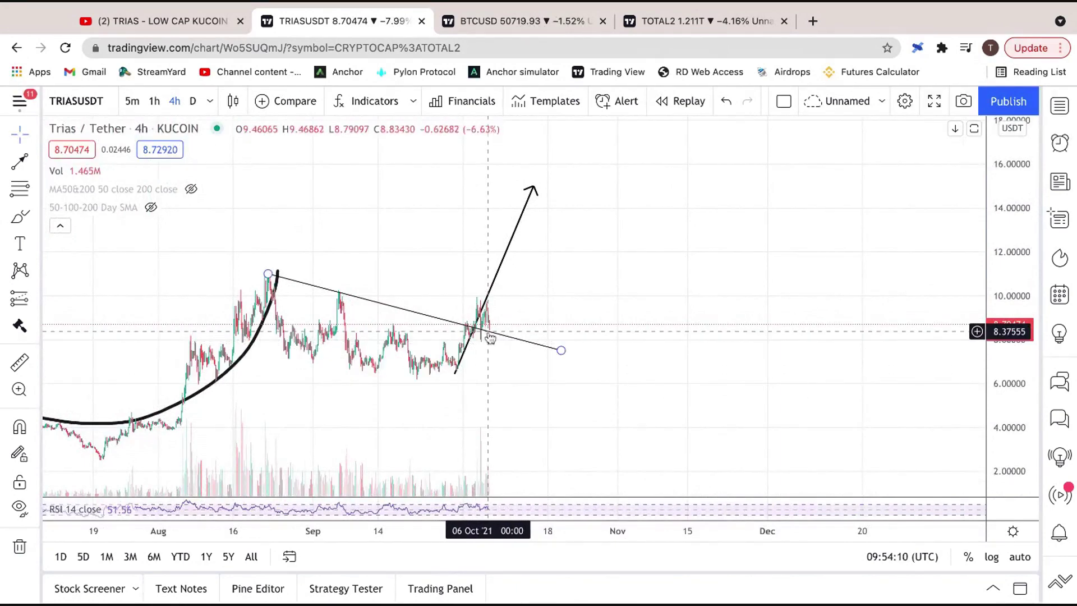
pyautogui.scroll(-2, 491, 335)
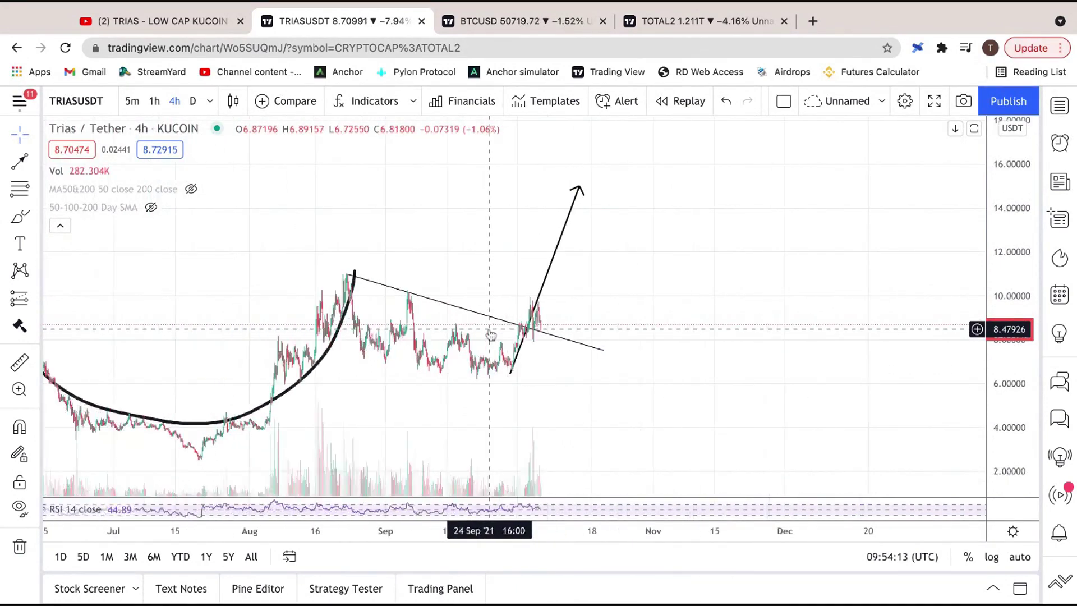
# - Clear all drawings and draw a Fib Retracement from about 11.00 on 20 Aug '21 to about 6.27 on 29 Oct '21
pyautogui.click(20, 545)
pyautogui.click(18, 191)
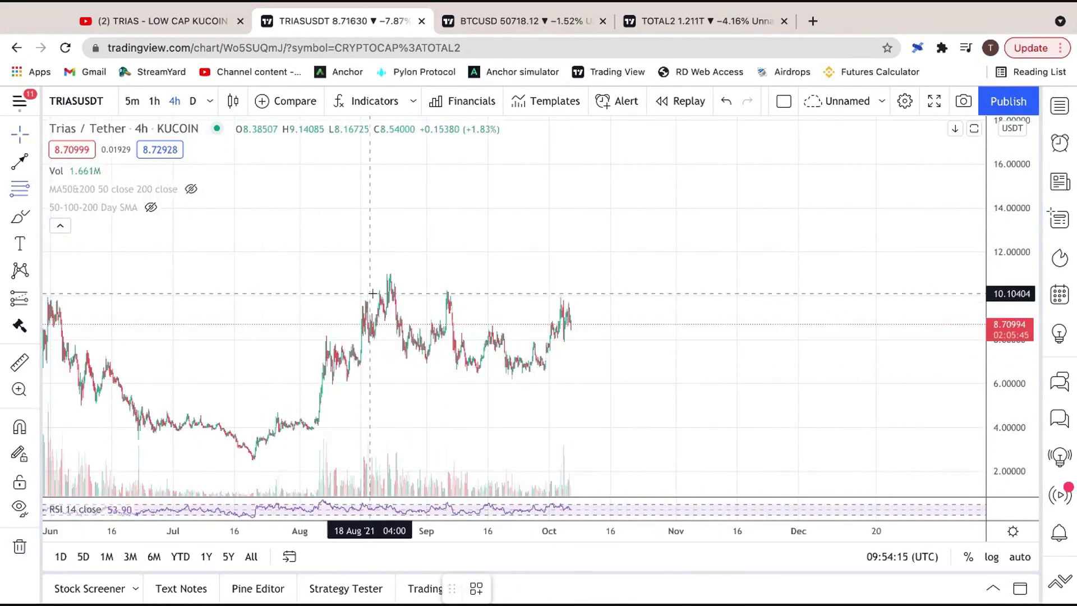
pyautogui.click(380, 274)
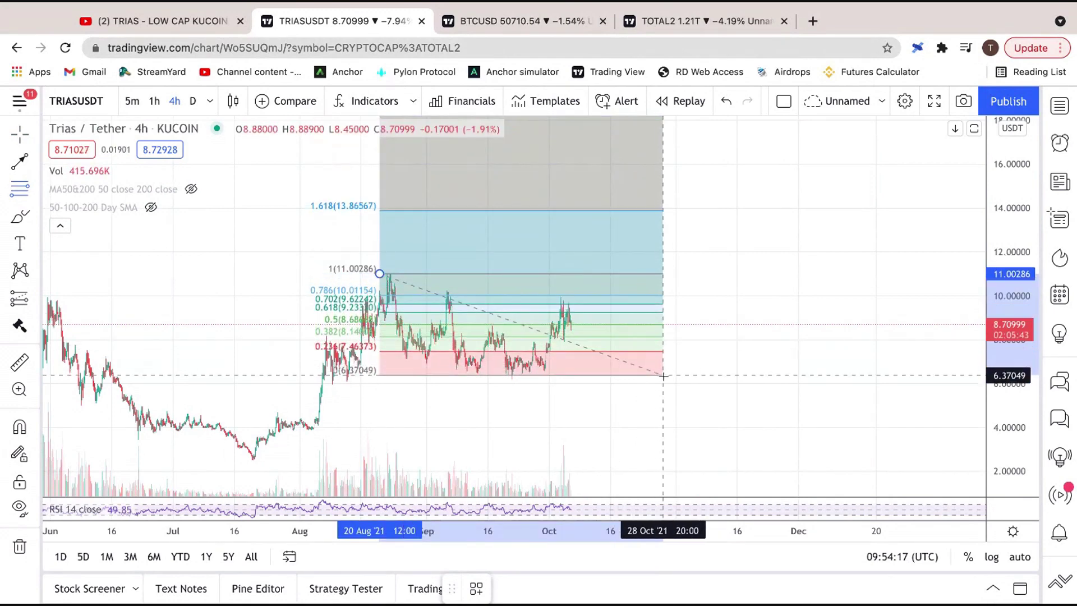
pyautogui.click(664, 378)
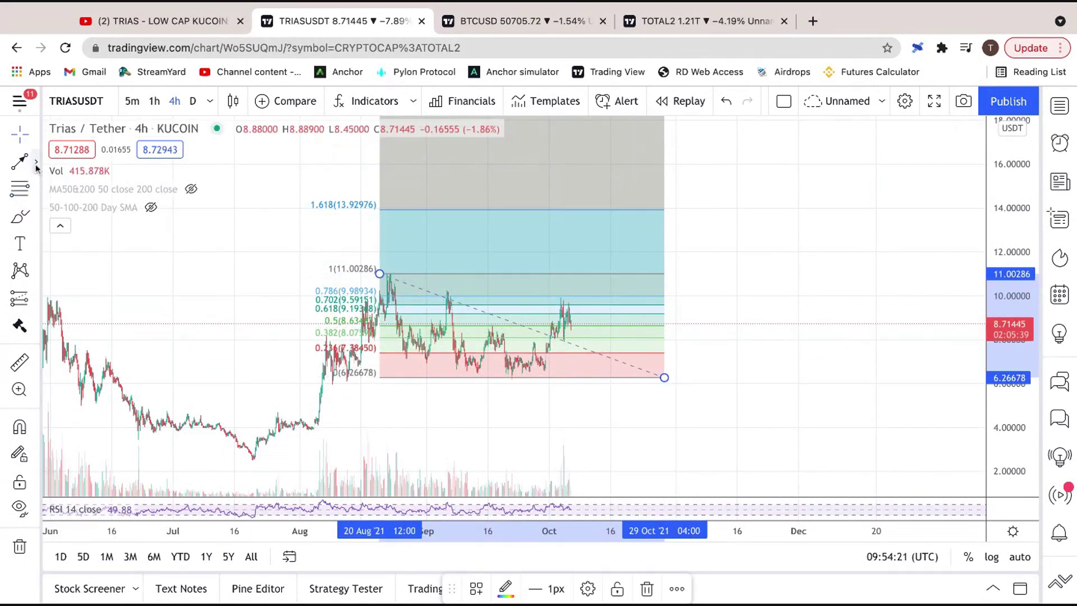
# - Add a descending Trend Line over the Fibonacci levels from about 10.97 on 23 Aug '21 to about 6.85 on 30 Oct '21
pyautogui.click(36, 166)
pyautogui.click(67, 164)
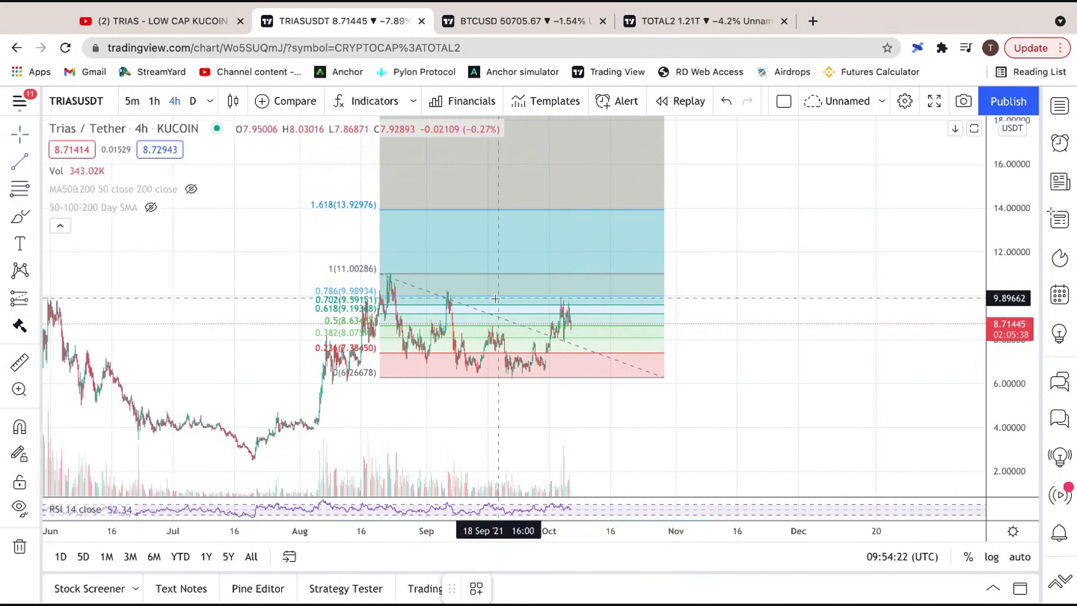
pyautogui.click(391, 274)
pyautogui.click(668, 364)
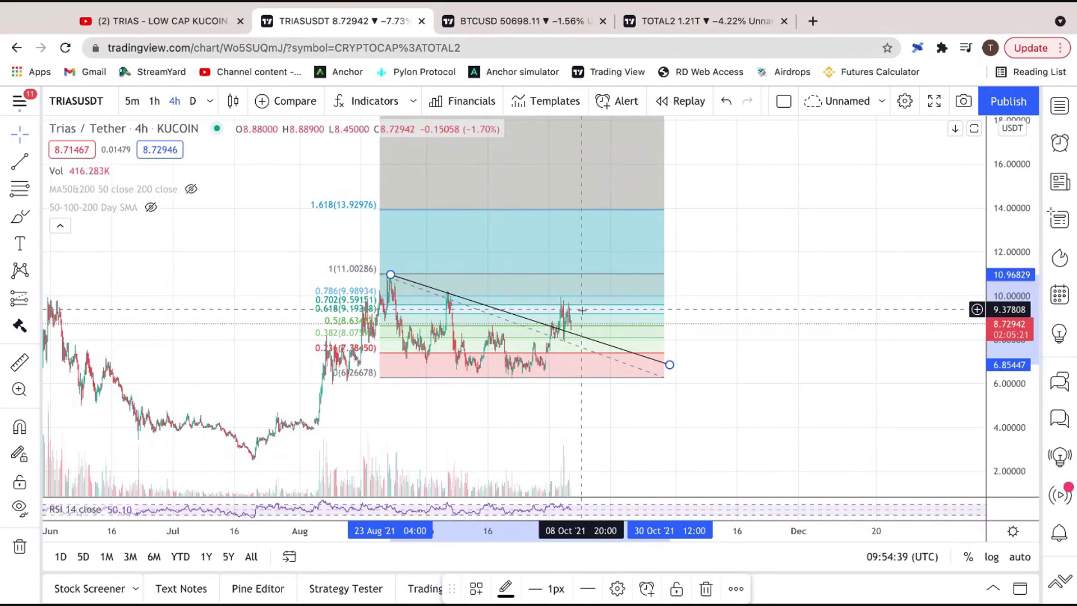
# - Remove all drawings and enlarge the RSI pane to cover about half of the chart area
pyautogui.click(19, 547)
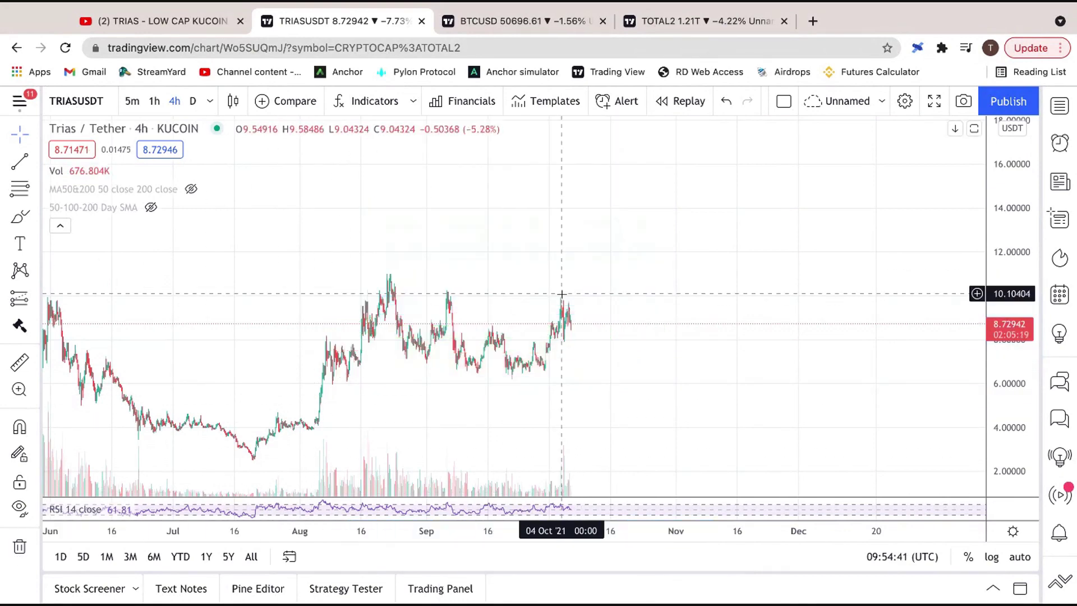
pyautogui.scroll(-5, 561, 293)
pyautogui.moveTo(913, 496); pyautogui.dragTo(909, 315)
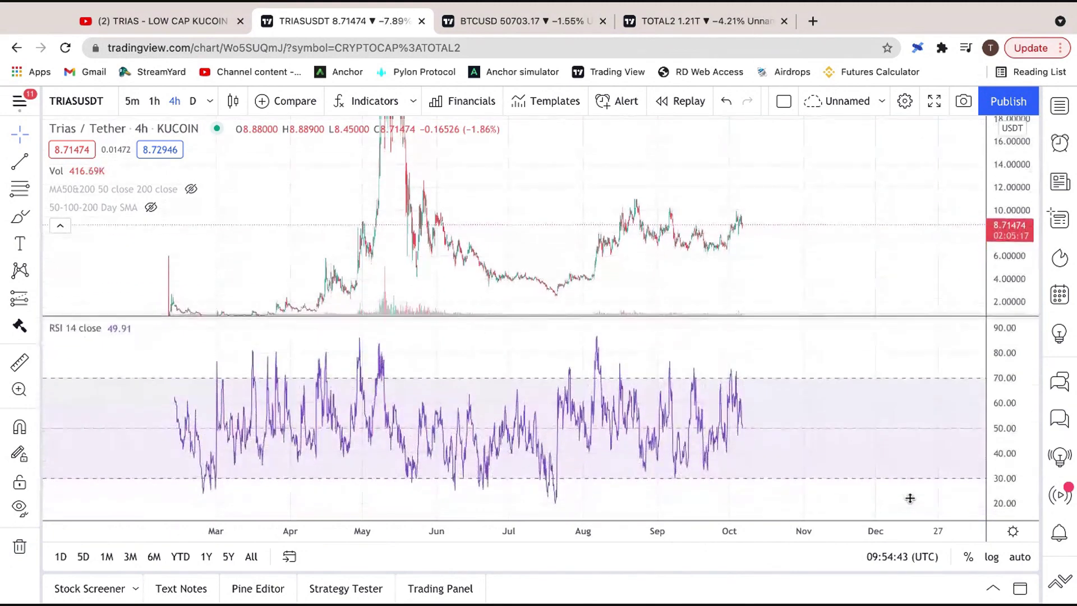
# - On the daily timeframe, draw a descending RSI Trend Line from about 81.74 on 7 Aug '21 to about 38.33 on 1 Nov '21
pyautogui.click(192, 101)
pyautogui.scroll(5, 646, 336)
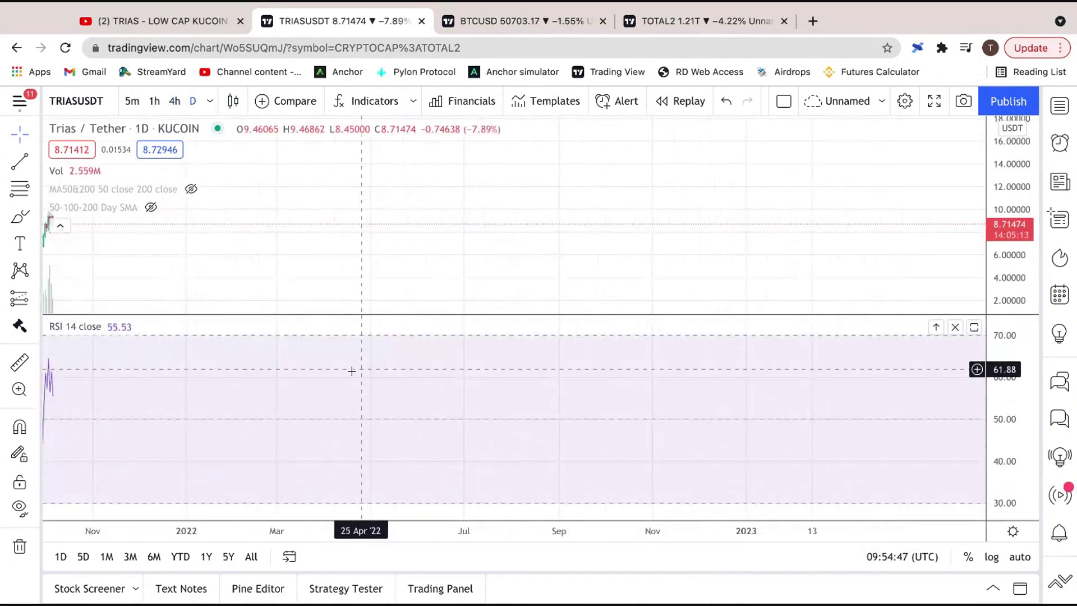
pyautogui.moveTo(252, 375); pyautogui.dragTo(653, 403)
pyautogui.moveTo(351, 349); pyautogui.dragTo(495, 350)
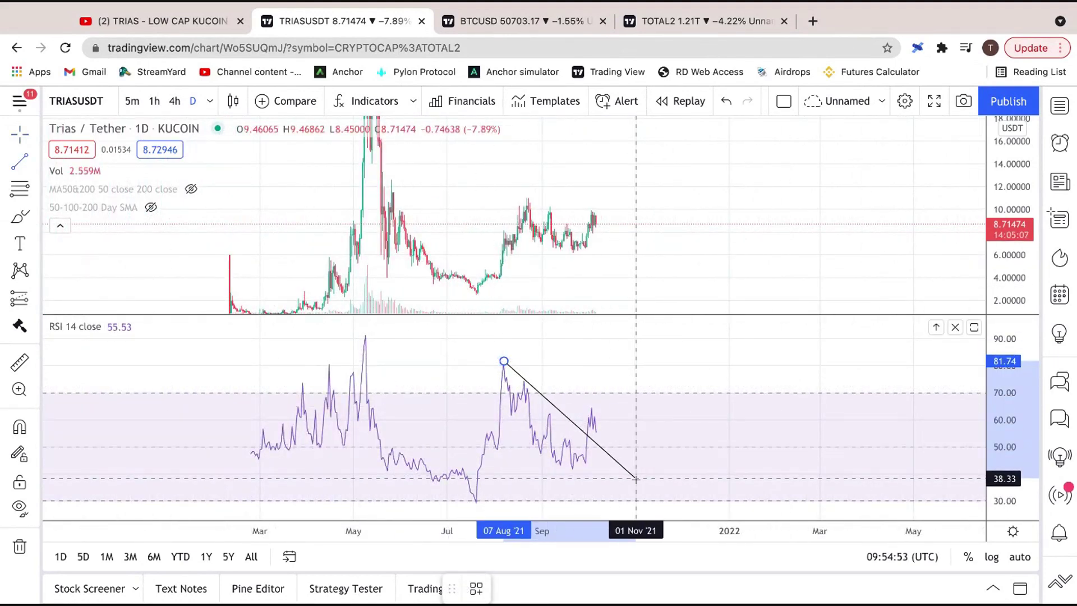
pyautogui.moveTo(635, 479); pyautogui.dragTo(636, 478)
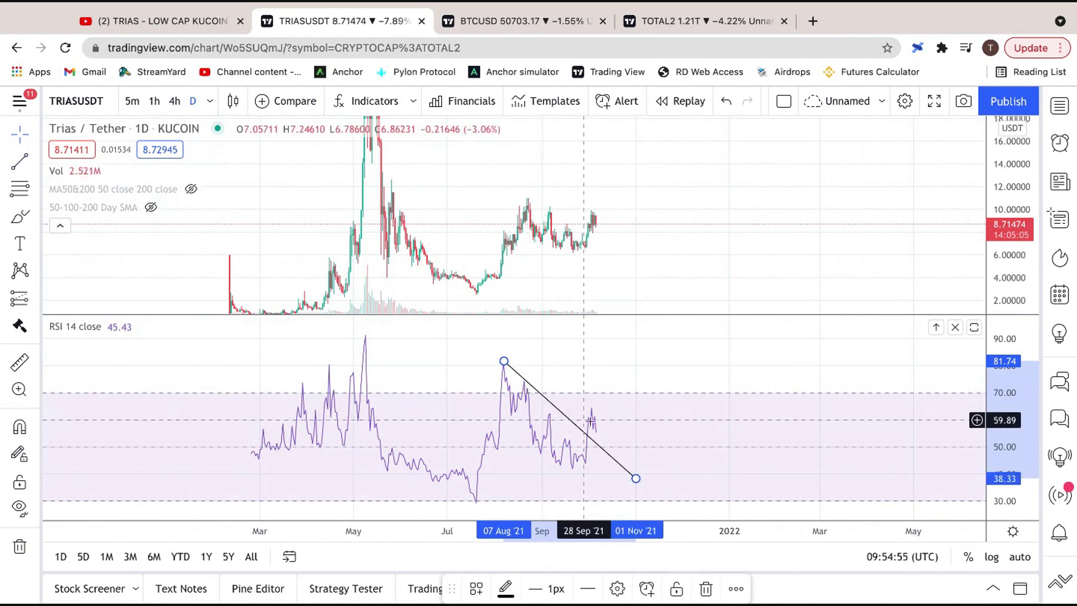
# - Return to the 4-hour timeframe and replace the RSI pane with a fresh Relative Strength Index indicator
pyautogui.click(174, 101)
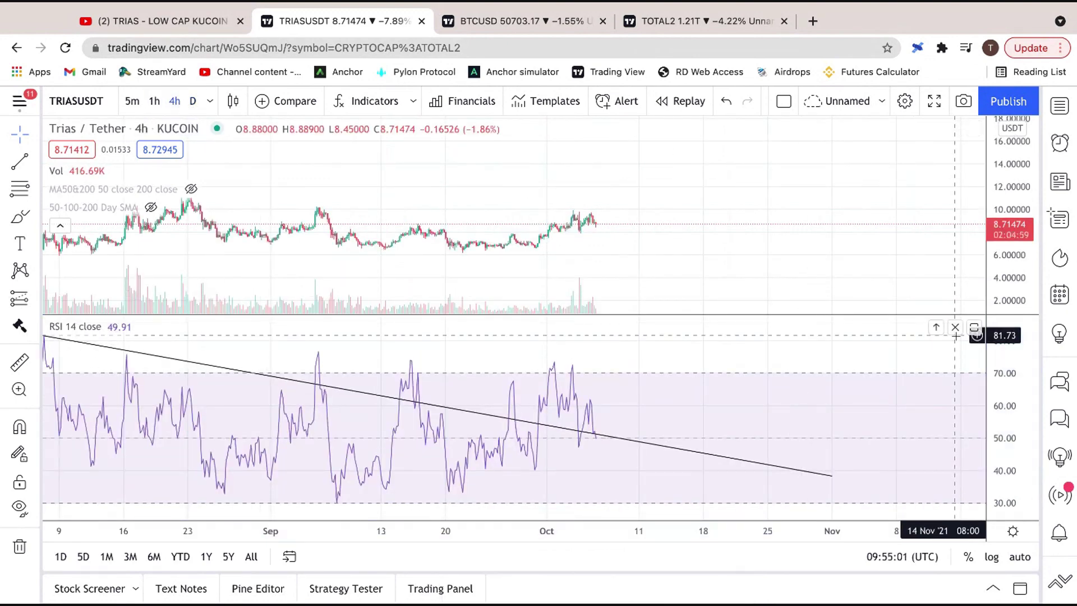
pyautogui.click(955, 327)
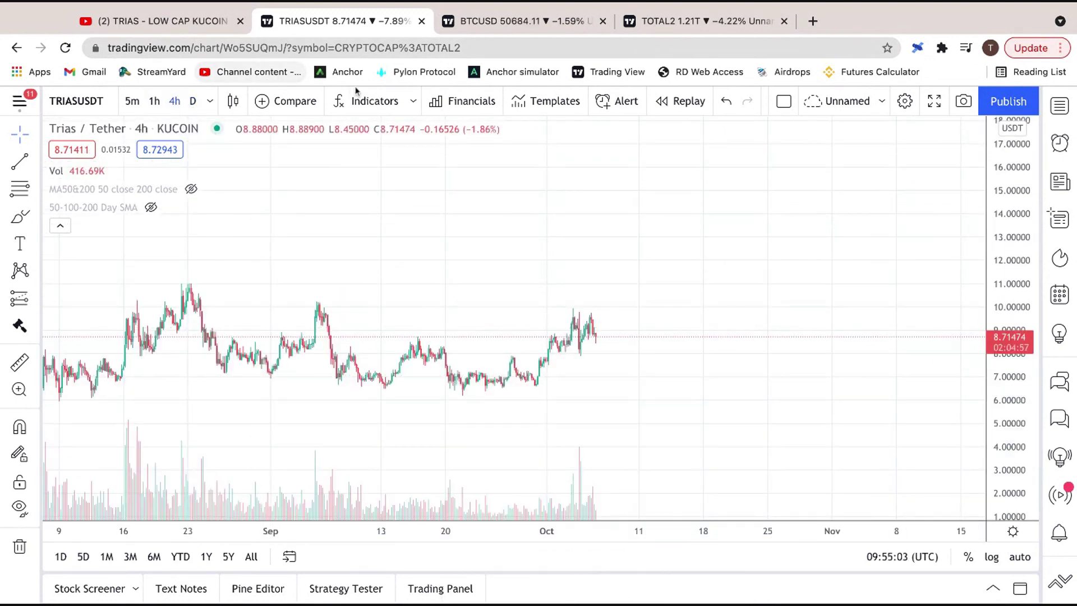
pyautogui.click(367, 100)
pyautogui.click(404, 314)
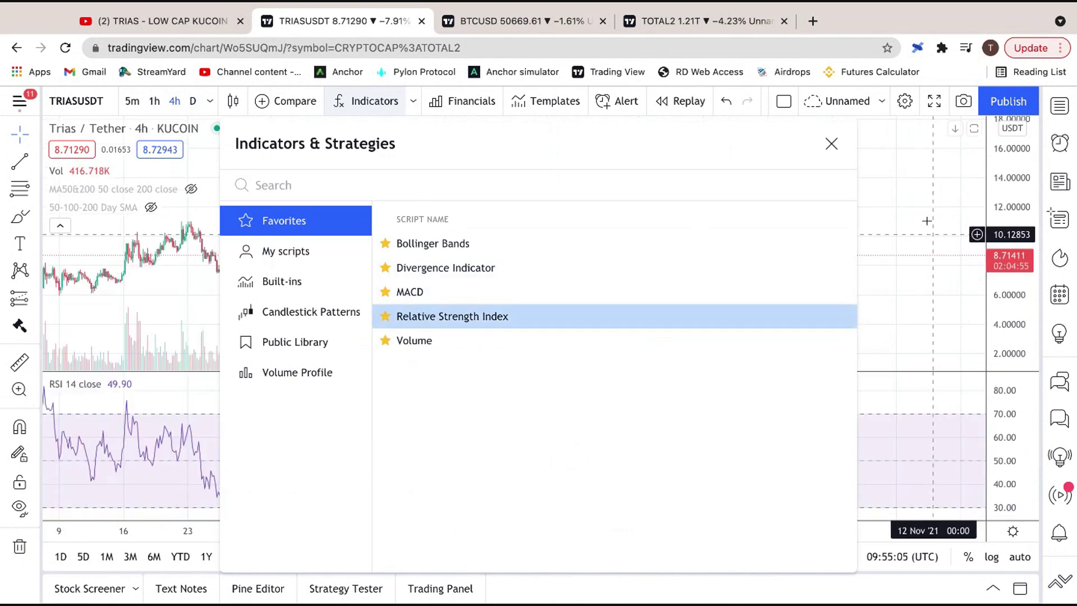
pyautogui.click(831, 144)
# - Draw a rising Trend Line in the RSI pane from about 32.94 on 22 Sep '21 to about 52.72 on 12 Oct '21
pyautogui.scroll(-2, 678, 384)
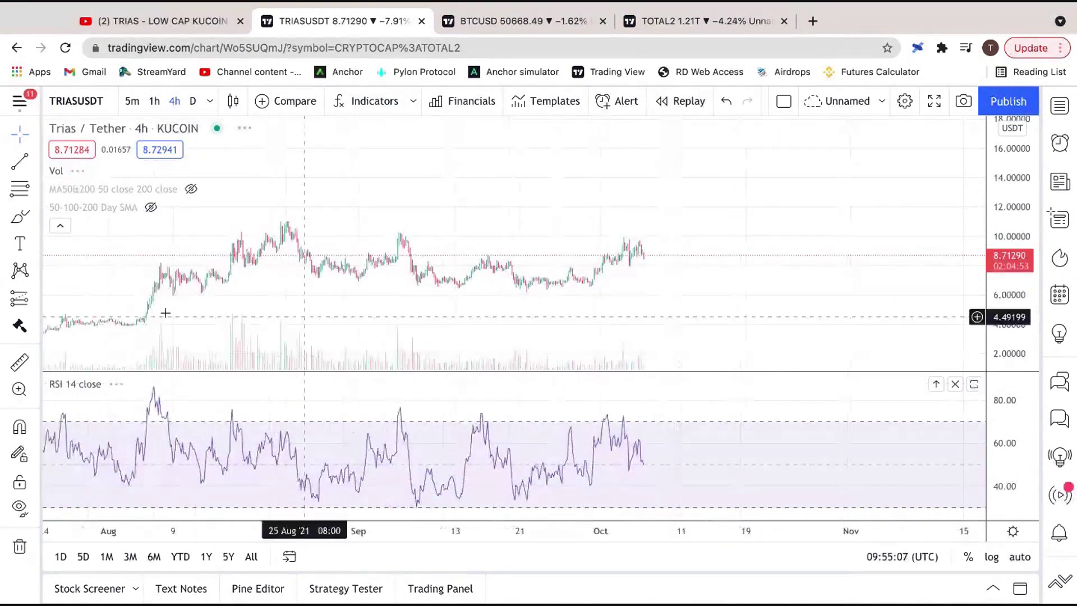
pyautogui.click(20, 162)
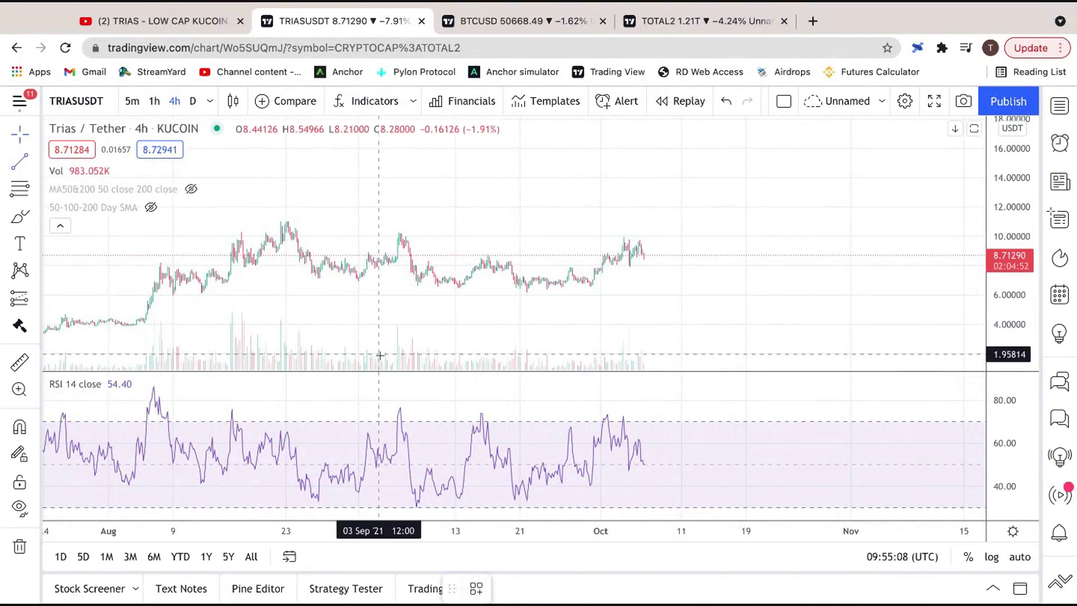
pyautogui.click(528, 500)
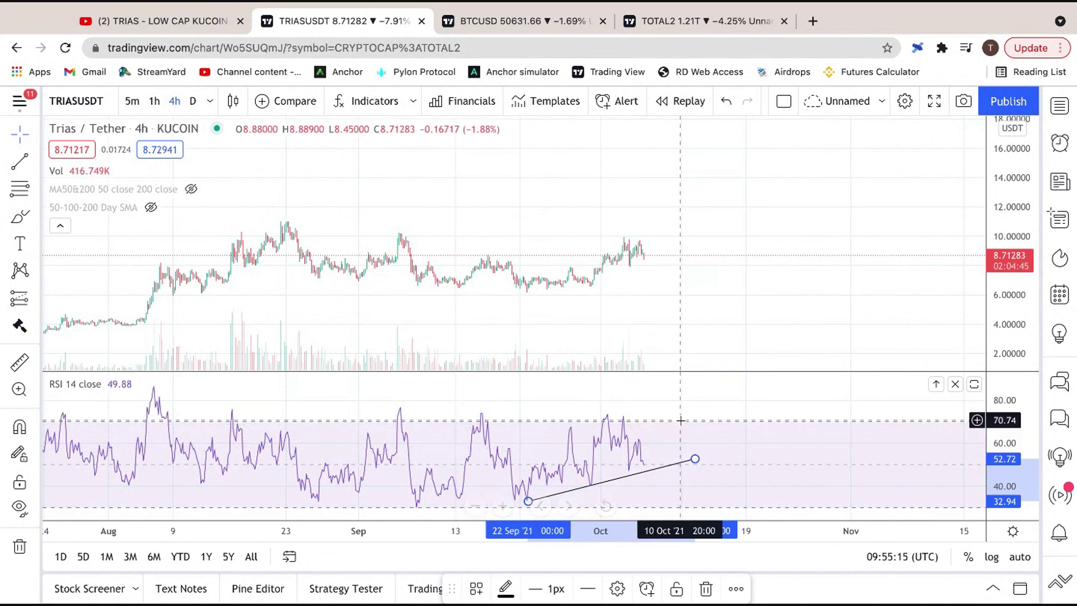
# - Review the wider 4-hour history with the rising RSI line and switch the chart to the daily timeframe
pyautogui.scroll(-5, 727, 459)
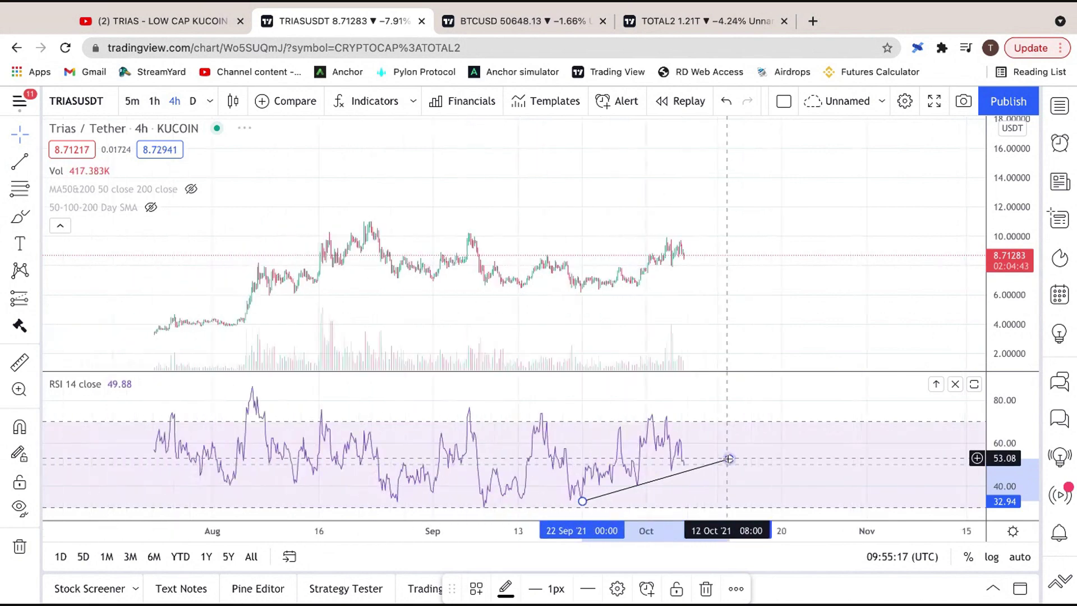
pyautogui.moveTo(117, 210)
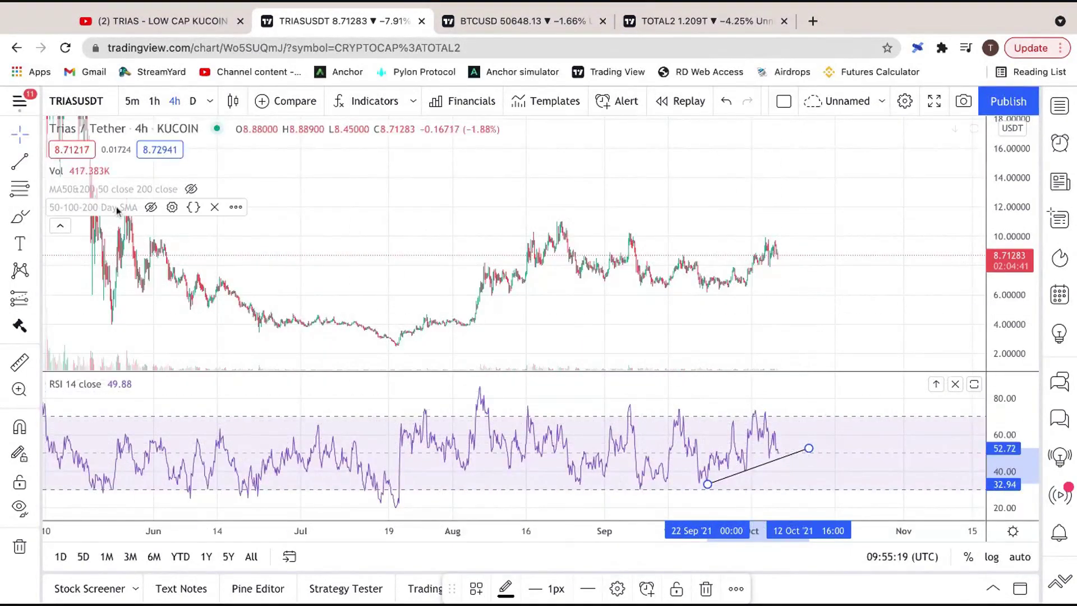
pyautogui.click(197, 100)
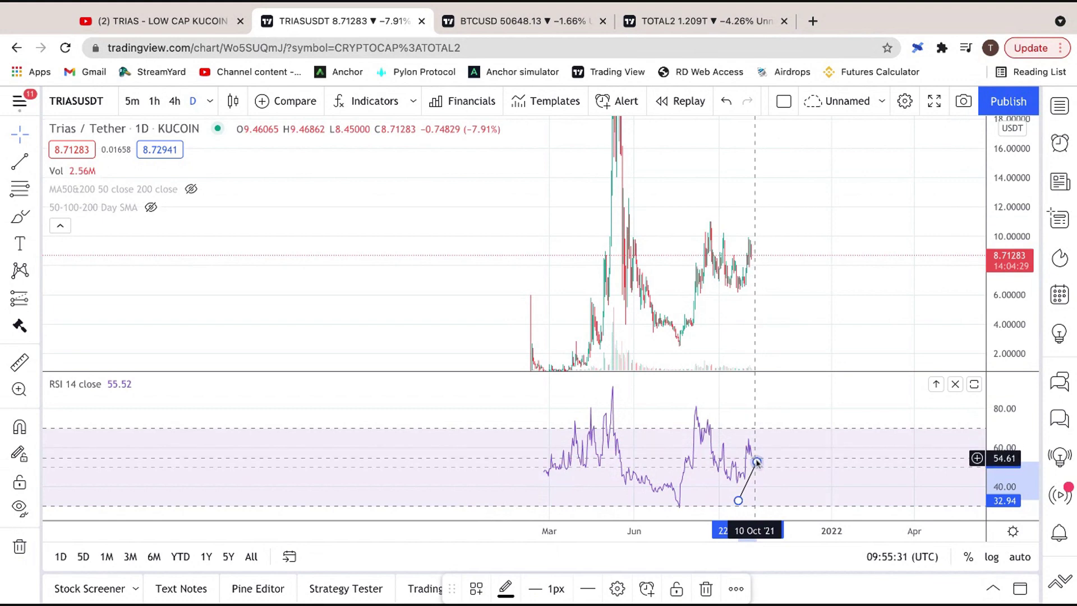
# - Delete the rising line from the RSI pane and remove the pane from the daily TRIASUSDT chart
pyautogui.scroll(5, 755, 459)
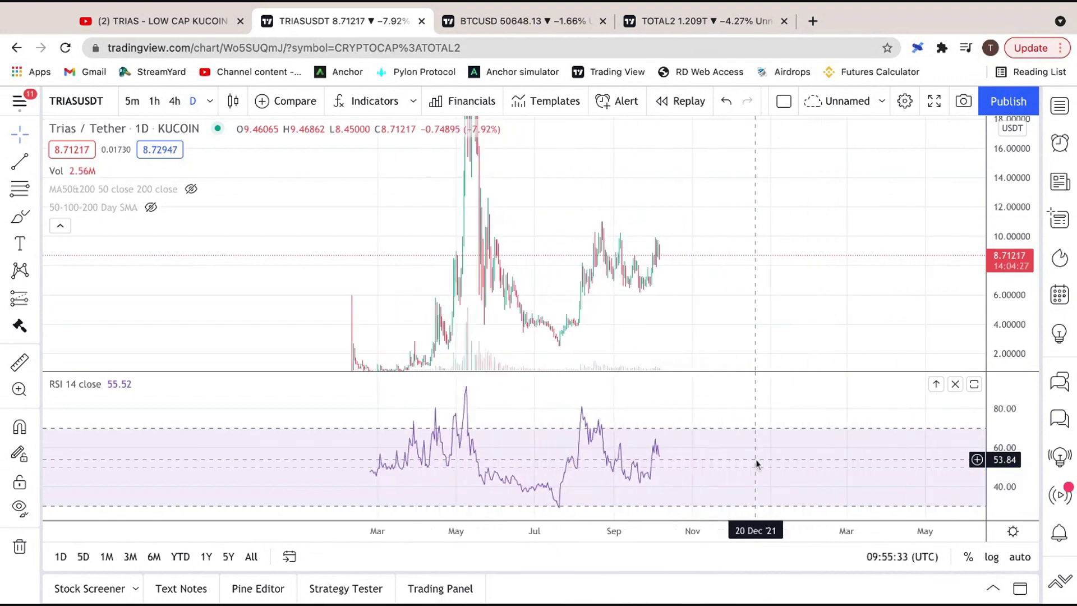
pyautogui.scroll(1, 756, 459)
pyautogui.click(954, 383)
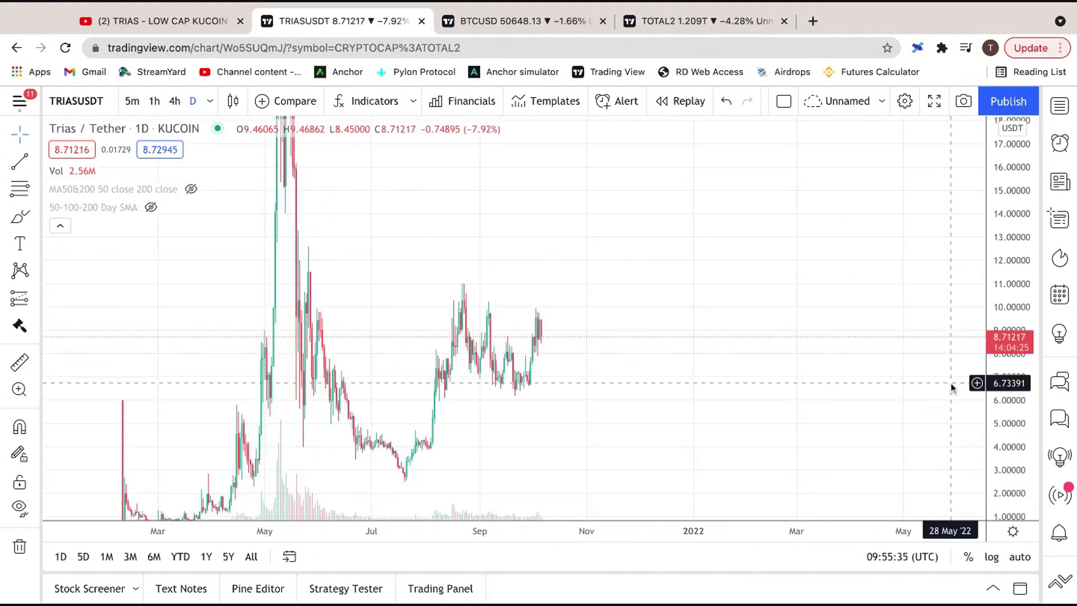
# - Brush a cup from about 12.5 in late May to 11 in late August, a descending handle, an upward arrow and a resistance line near 10
pyautogui.hscroll(-5, 482, 408)
pyautogui.scroll(3, 481, 408)
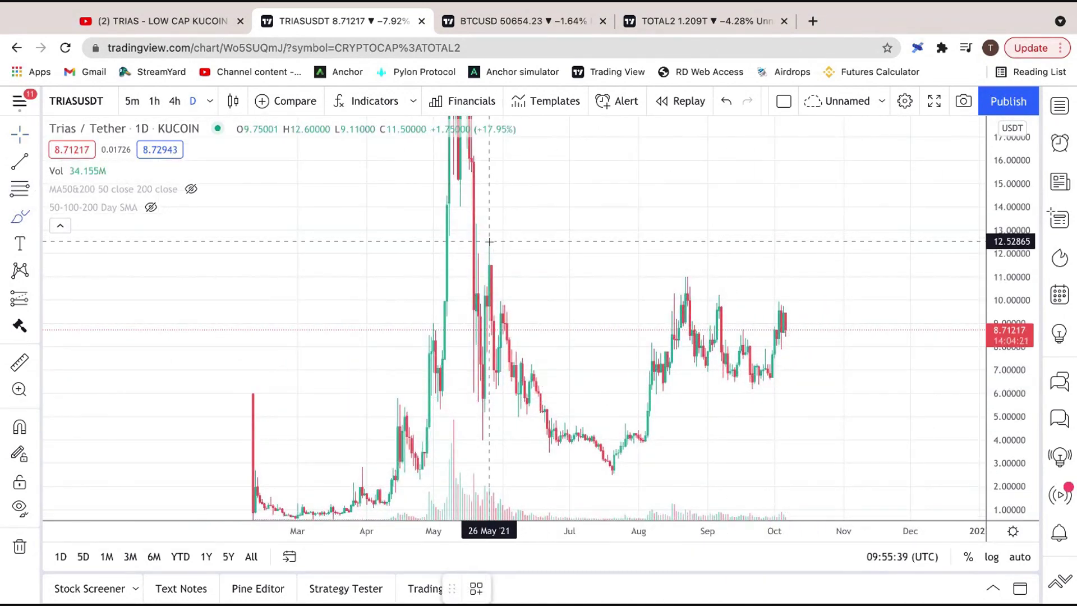
pyautogui.moveTo(487, 245)
pyautogui.mouseDown()
pyautogui.moveTo(534, 429)
pyautogui.moveTo(697, 355)
pyautogui.moveTo(765, 362)
pyautogui.moveTo(812, 393)
pyautogui.mouseUp()
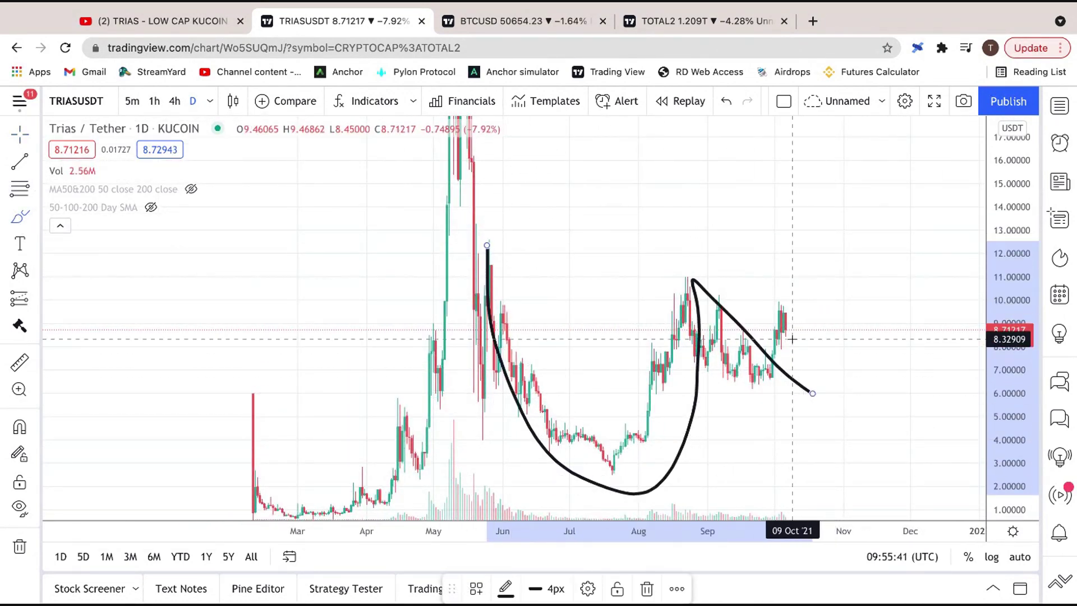
pyautogui.moveTo(774, 332)
pyautogui.mouseDown()
pyautogui.moveTo(808, 339)
pyautogui.moveTo(784, 364)
pyautogui.moveTo(832, 187)
pyautogui.moveTo(848, 226)
pyautogui.mouseUp()
pyautogui.moveTo(674, 308); pyautogui.dragTo(958, 299)
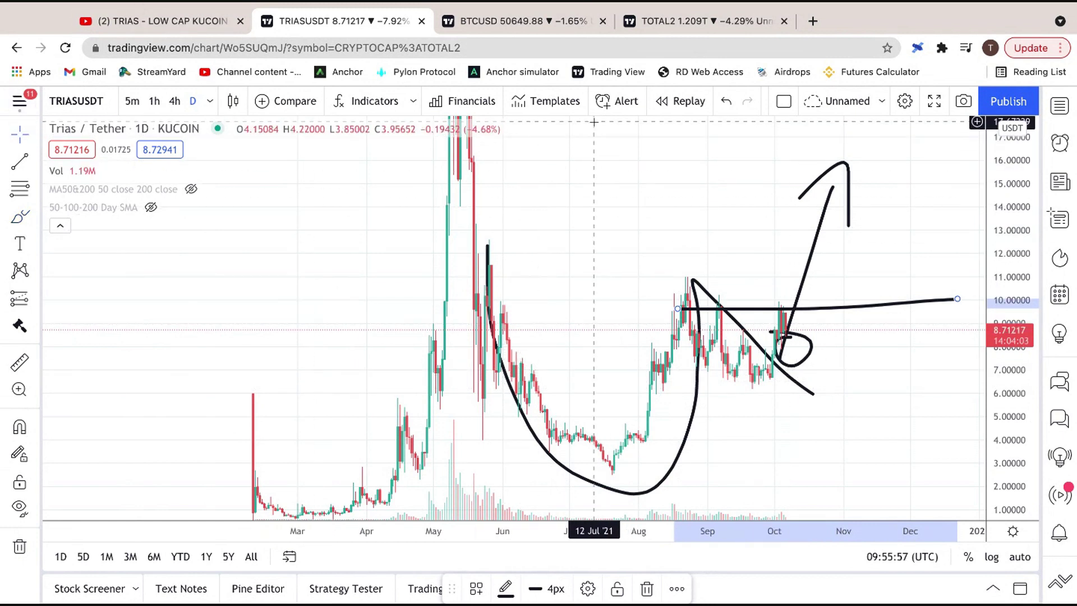
# - Switch to the BTCUSD chart and delete the existing Fibonacci retracement
pyautogui.click(572, 17)
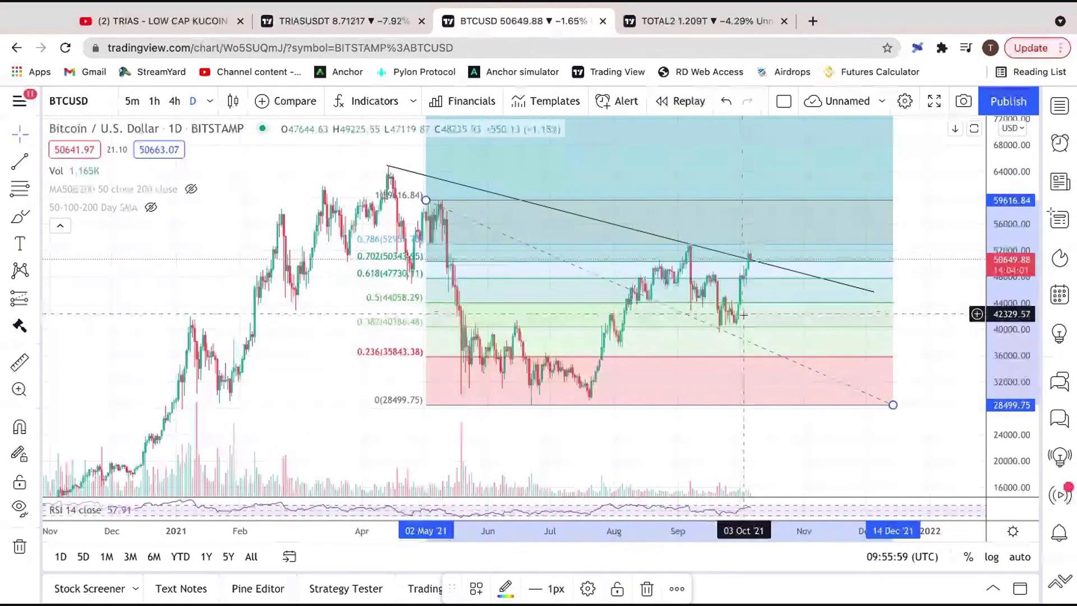
pyautogui.moveTo(755, 421); pyautogui.dragTo(655, 457)
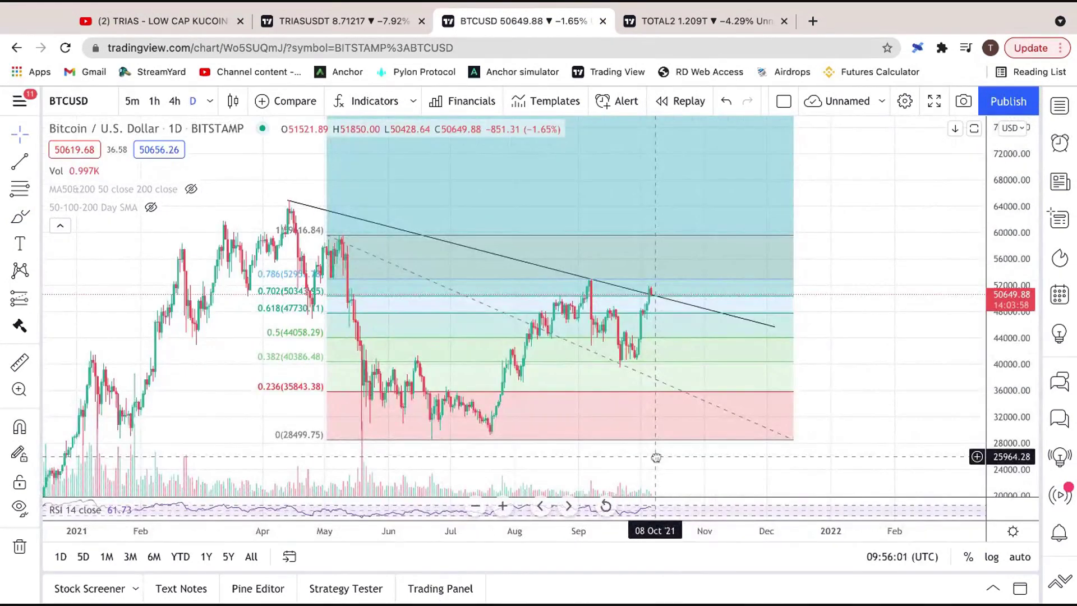
pyautogui.press('Delete')
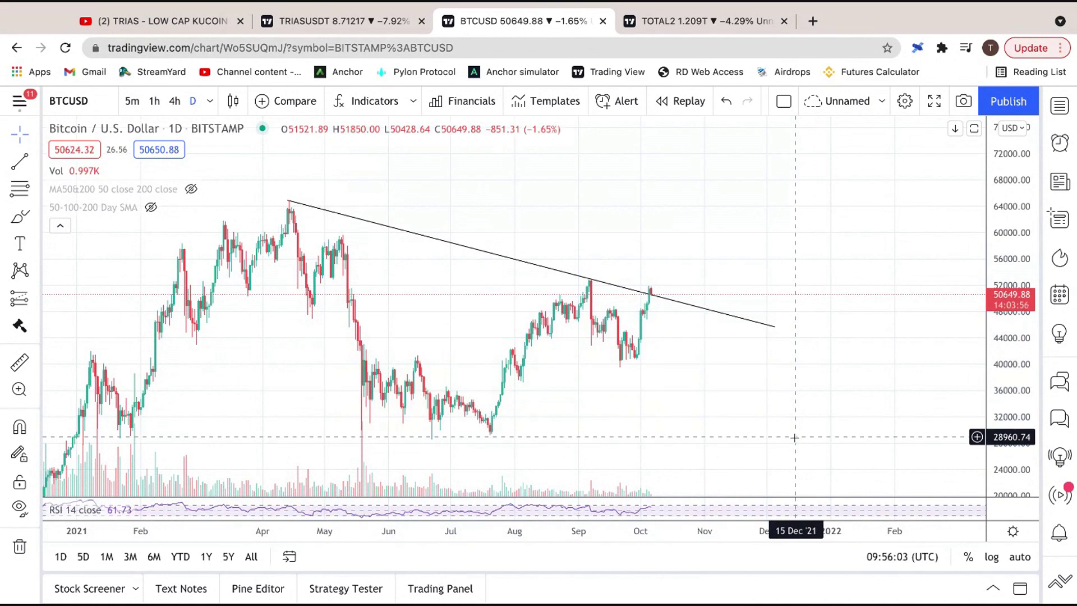
# - Examine the Bitcoin price around the descending trend line from the April peak and delete that line
pyautogui.scroll(3, 688, 359)
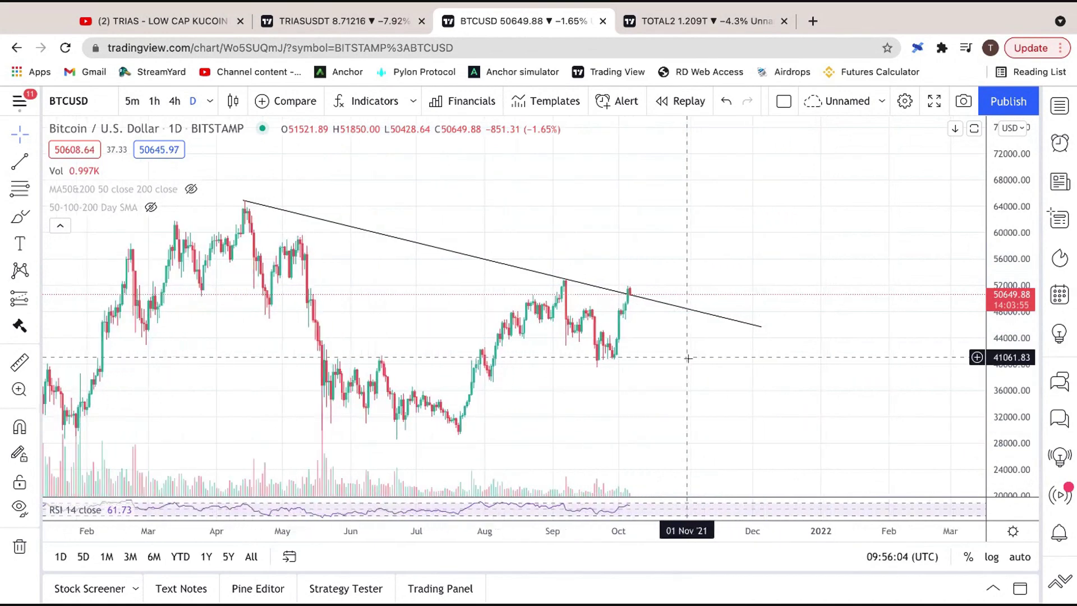
pyautogui.moveTo(590, 360); pyautogui.dragTo(676, 366)
pyautogui.hscroll(-3, 589, 360)
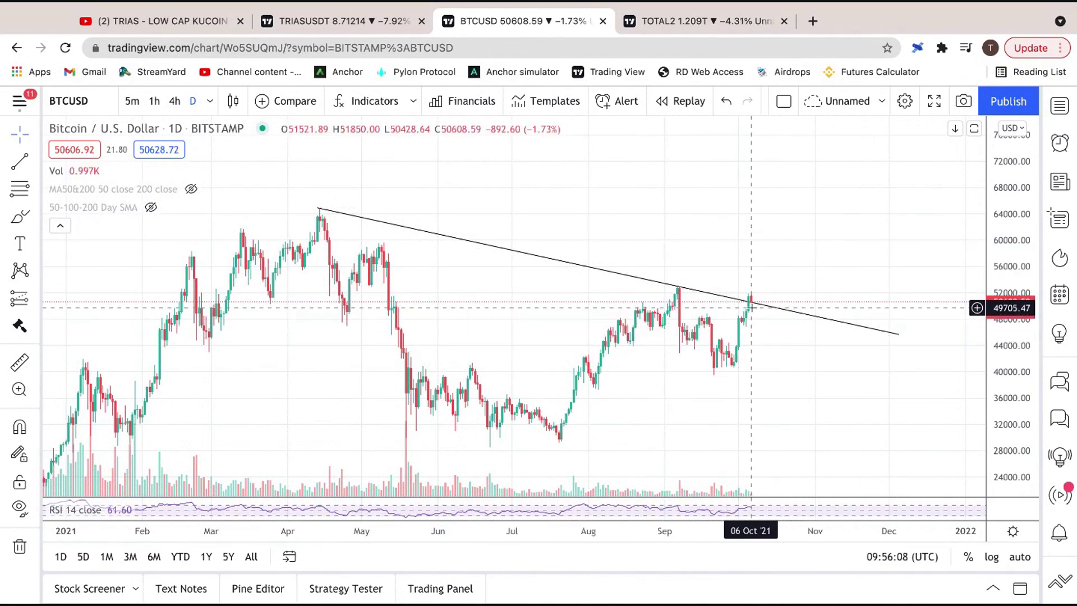
pyautogui.scroll(3, 823, 341)
pyautogui.moveTo(1016, 482); pyautogui.dragTo(1021, 421)
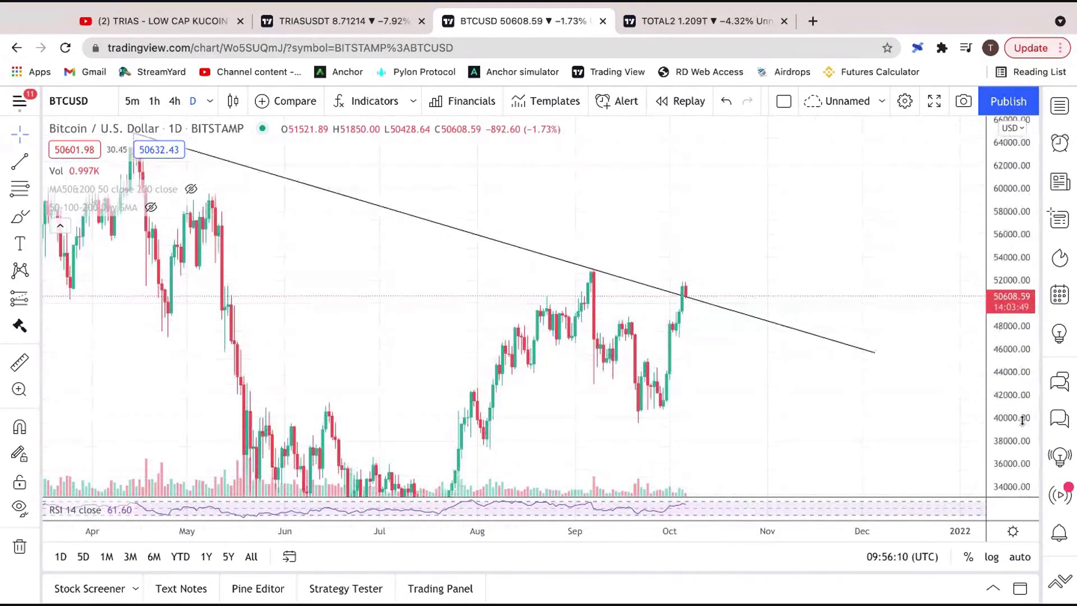
pyautogui.scroll(-2, 685, 303)
pyautogui.moveTo(1004, 266); pyautogui.dragTo(1005, 314)
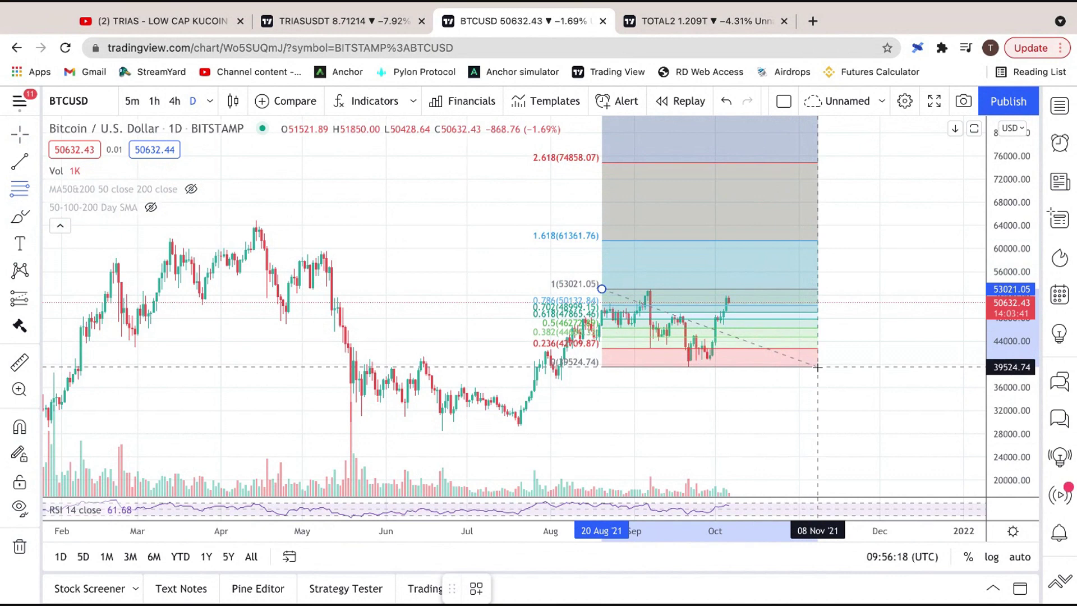
# - Draw a Fibonacci retracement on BTCUSD from 53,021.05 on 20 Aug '21 to 39,524.74 on 8 Nov '21
pyautogui.click(818, 367)
pyautogui.scroll(3, 998, 335)
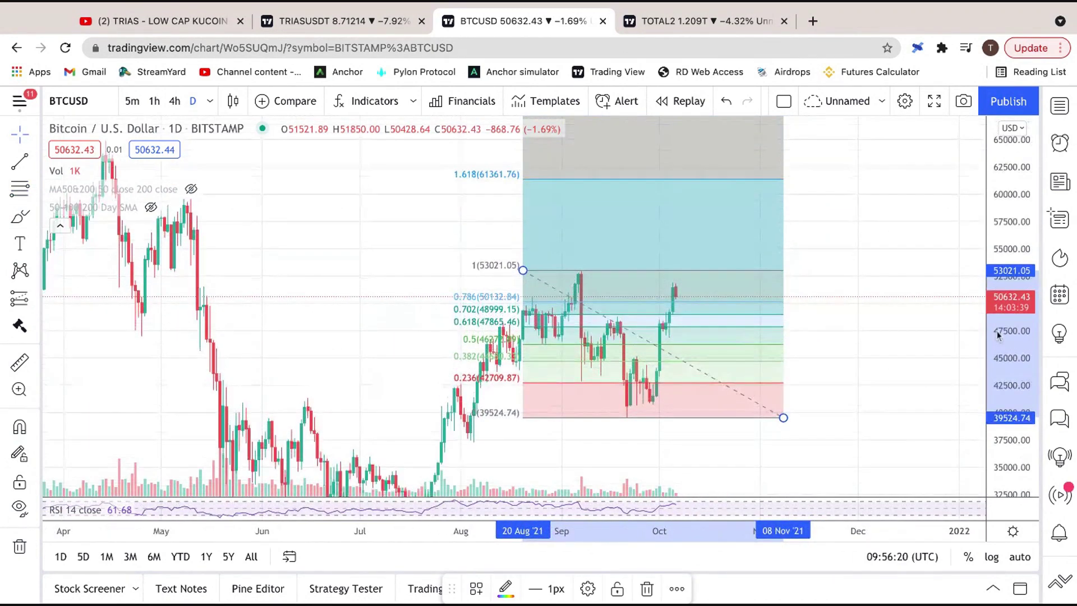
pyautogui.scroll(3, 875, 331)
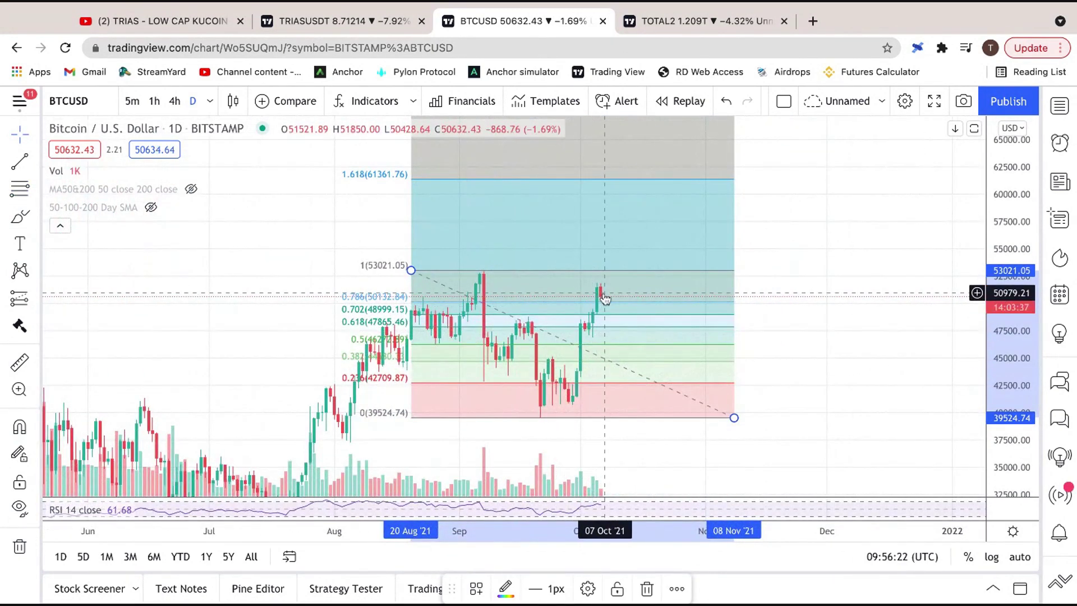
pyautogui.click(34, 163)
pyautogui.click(84, 159)
pyautogui.click(777, 287)
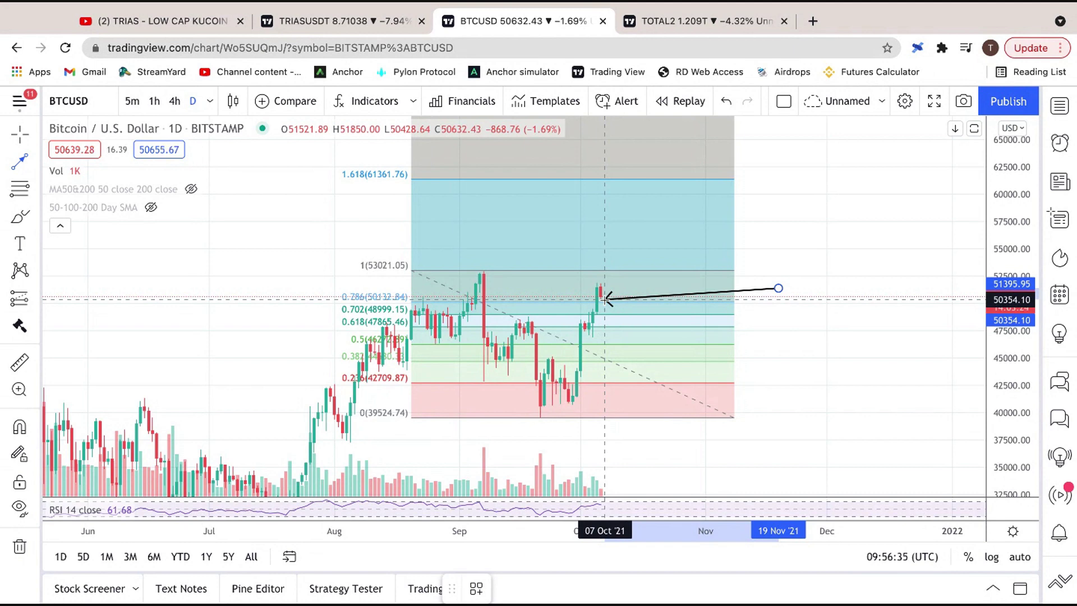
pyautogui.press('Delete')
# - Delete the Fibonacci retracement drawn over the September price swing
pyautogui.scroll(-5, 604, 300)
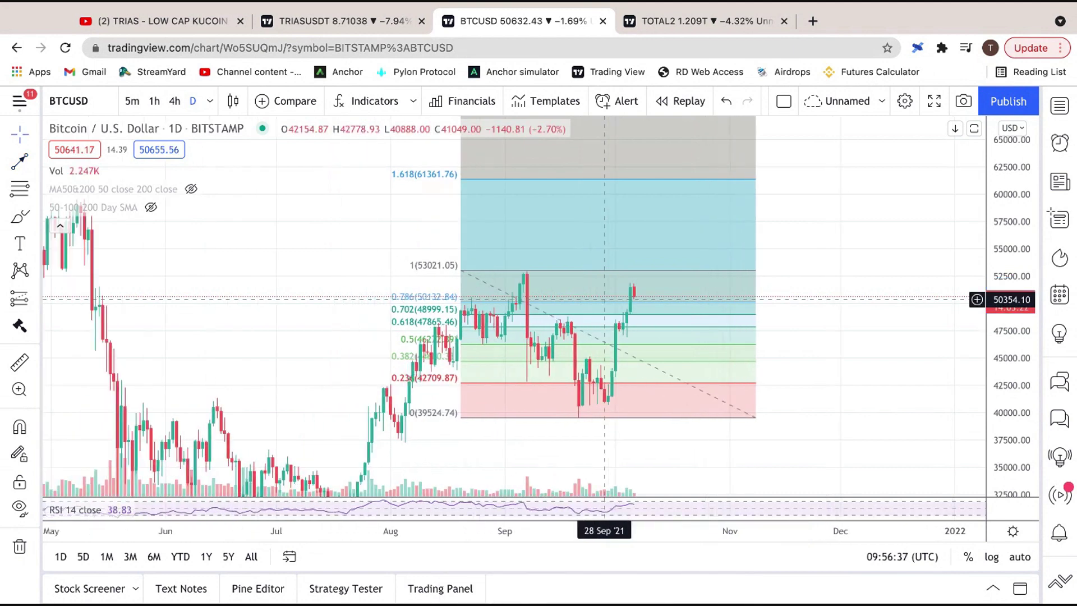
pyautogui.moveTo(1010, 191); pyautogui.dragTo(1010, 297)
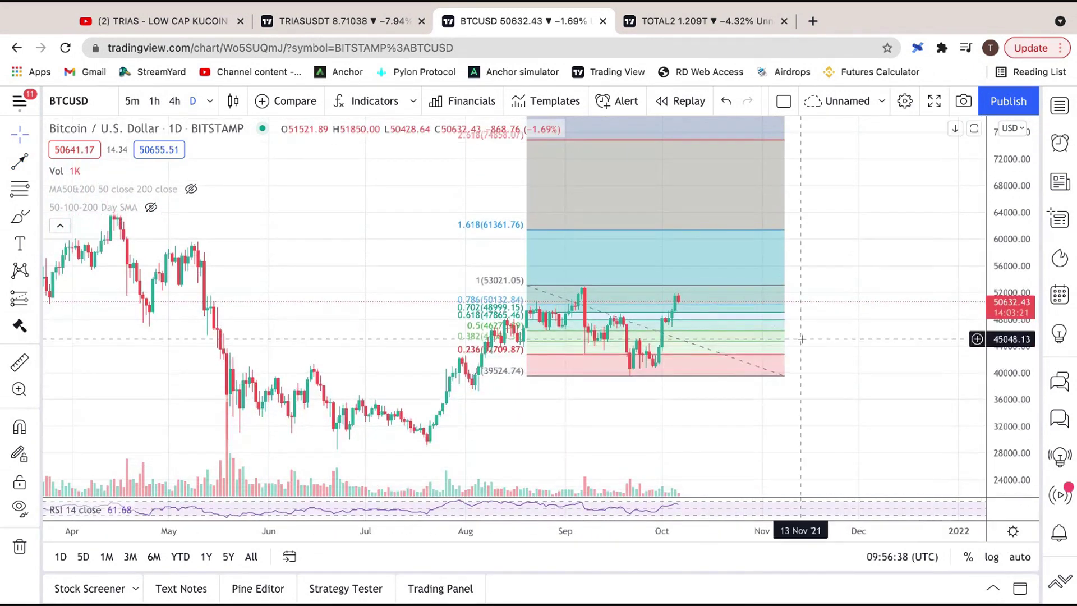
pyautogui.press('Delete')
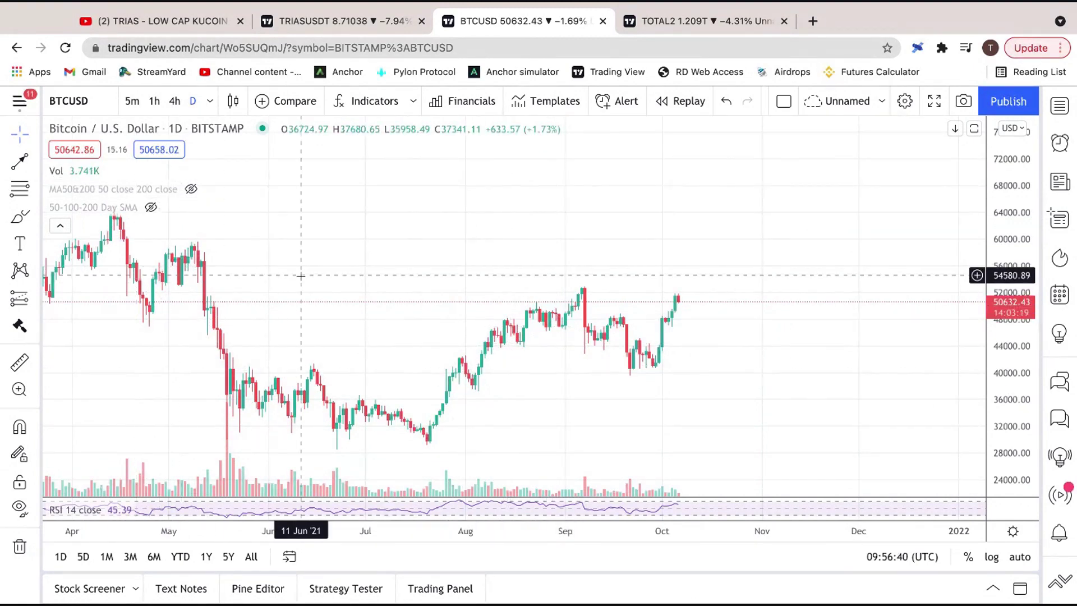
# - Draw a Fibonacci retracement on BTCUSD from 59,574.23 on 29 Apr '21 to 28,592.79 on 21 Nov '21
pyautogui.scroll(-5, 300, 277)
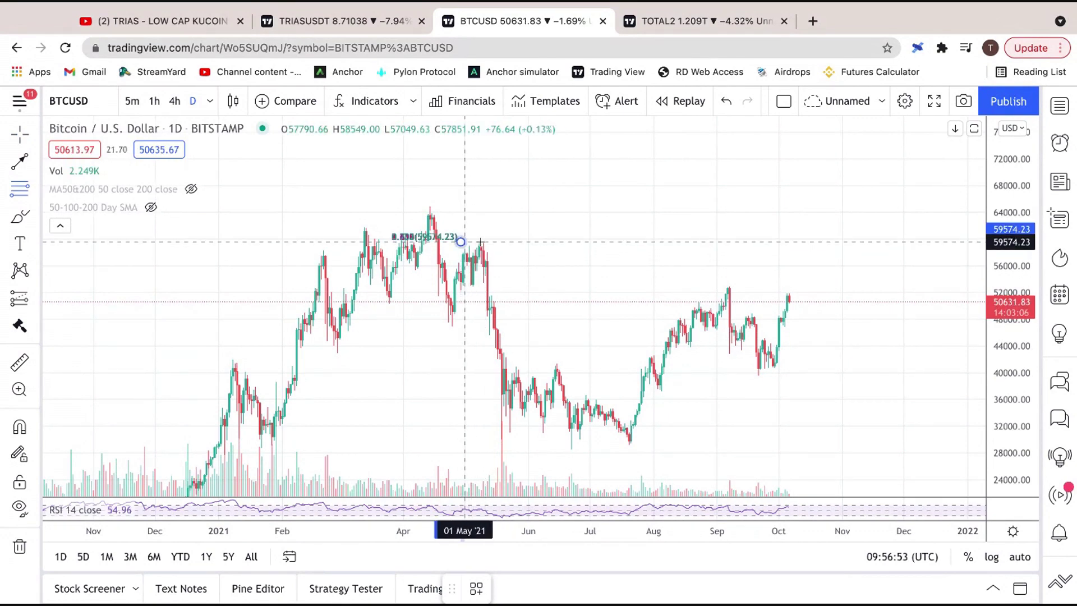
pyautogui.click(883, 449)
pyautogui.scroll(2, 839, 361)
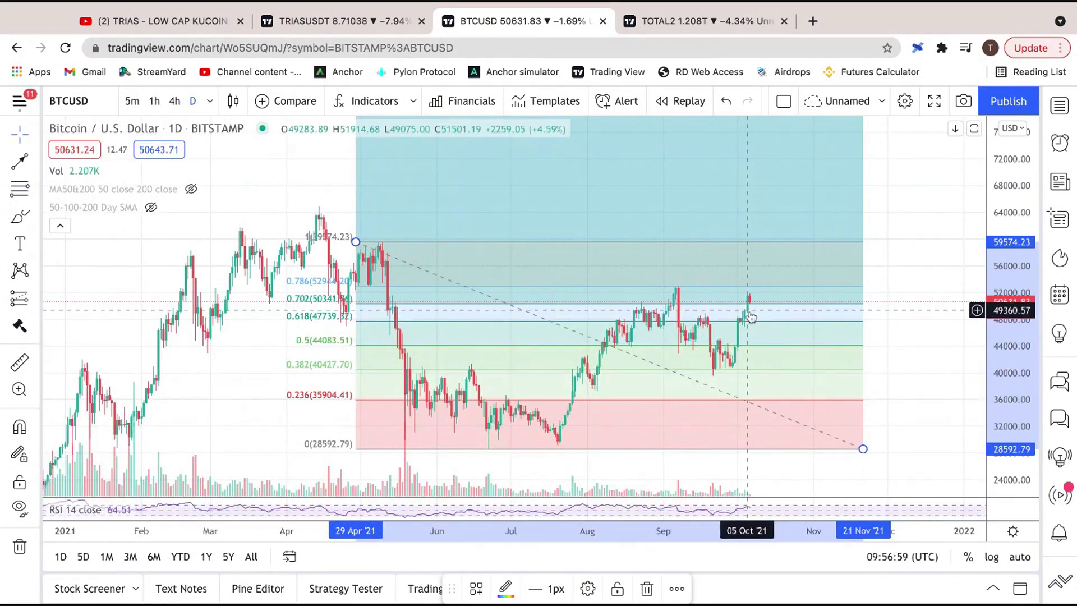
pyautogui.click(19, 164)
pyautogui.click(779, 240)
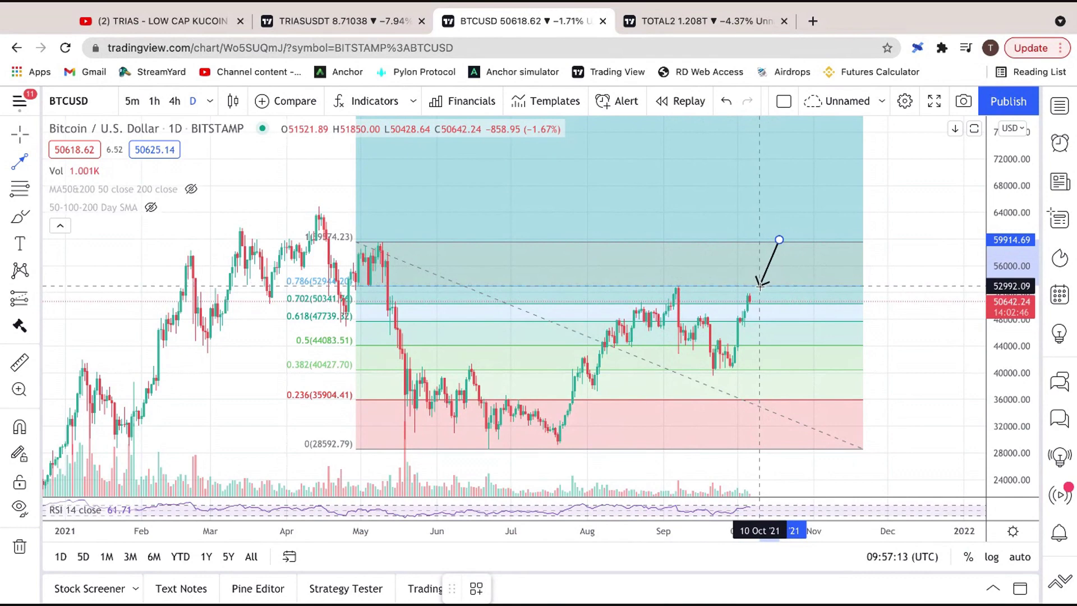
pyautogui.press('Escape')
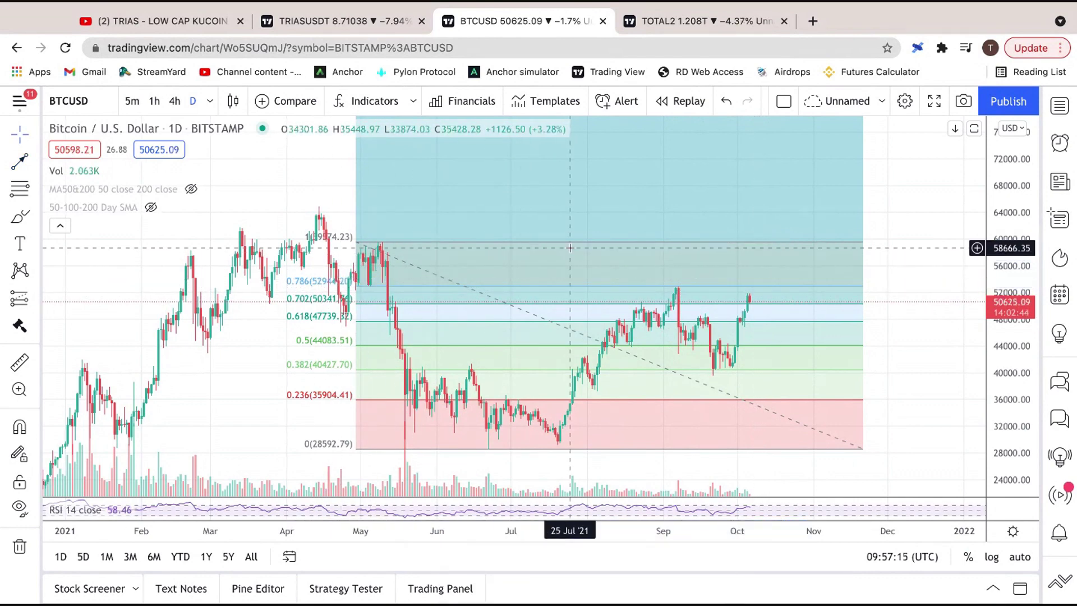
# - Move the Fibonacci retracement's upper anchor to 64,908.03 on 9 Apr '21 and delete the retracement after reviewing its levels
pyautogui.moveTo(358, 244); pyautogui.dragTo(306, 206)
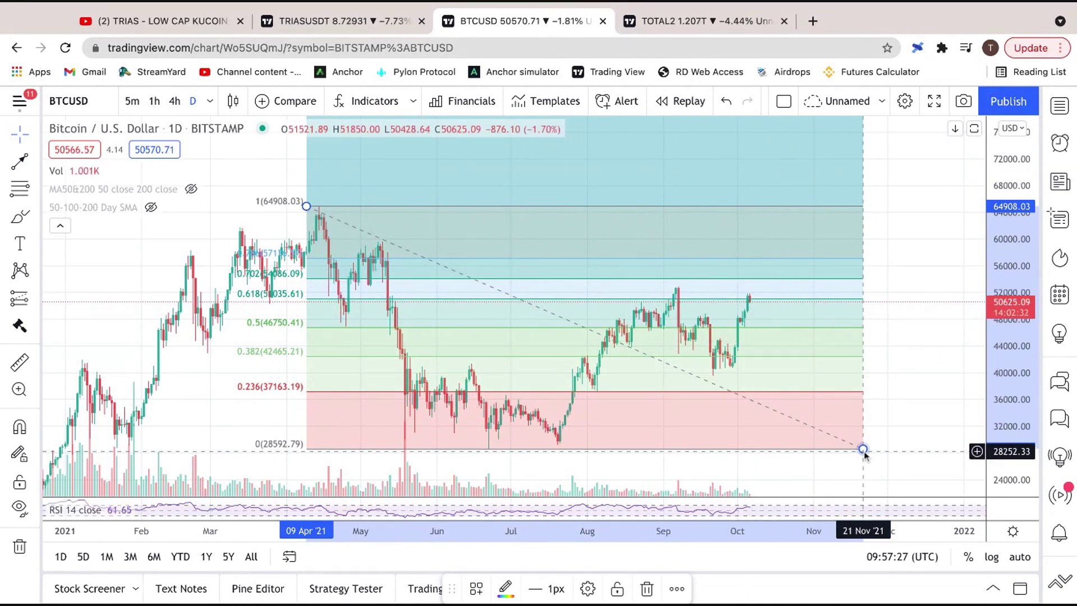
pyautogui.press('Delete')
# - Switch to the TOTAL2 chart and draw an ABC correction wave from 1.396T through 1.072T and 1.295T to about 1.01T on 21 Sep '21
pyautogui.click(704, 23)
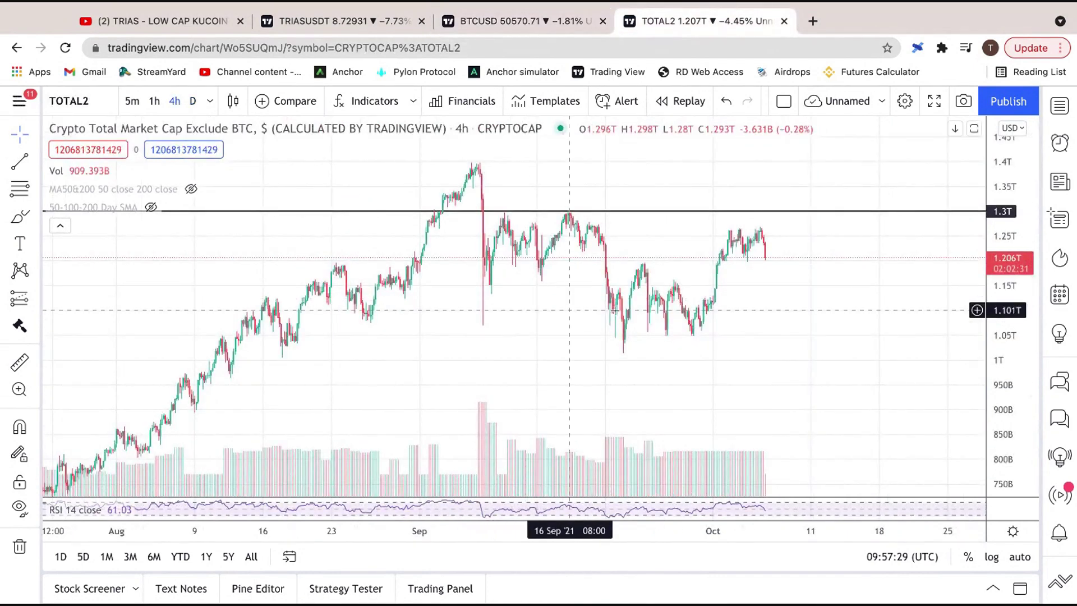
pyautogui.moveTo(576, 324); pyautogui.dragTo(559, 360)
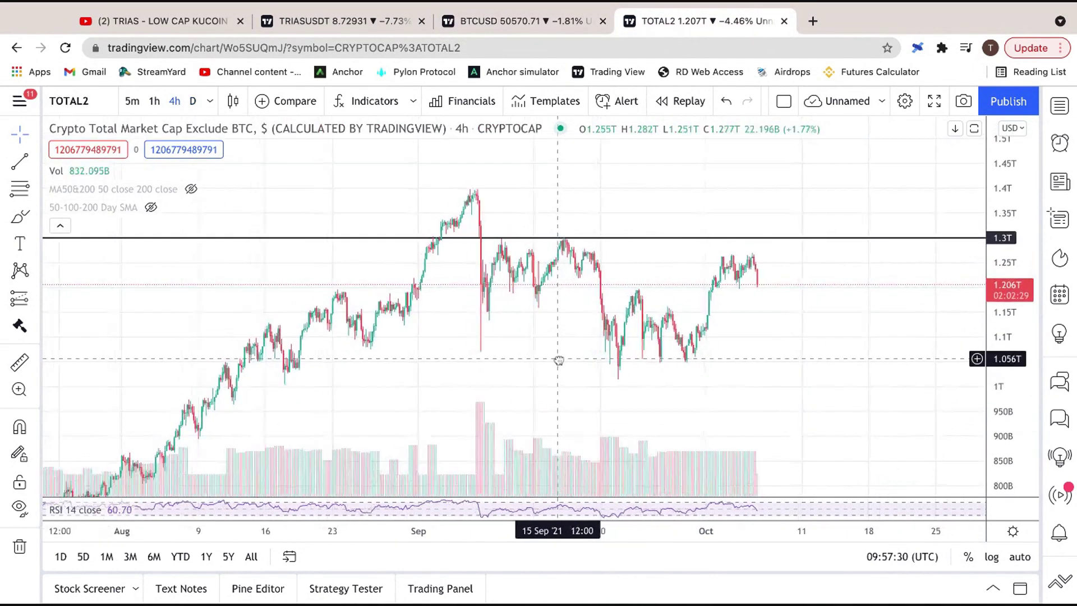
pyautogui.scroll(-1, 559, 360)
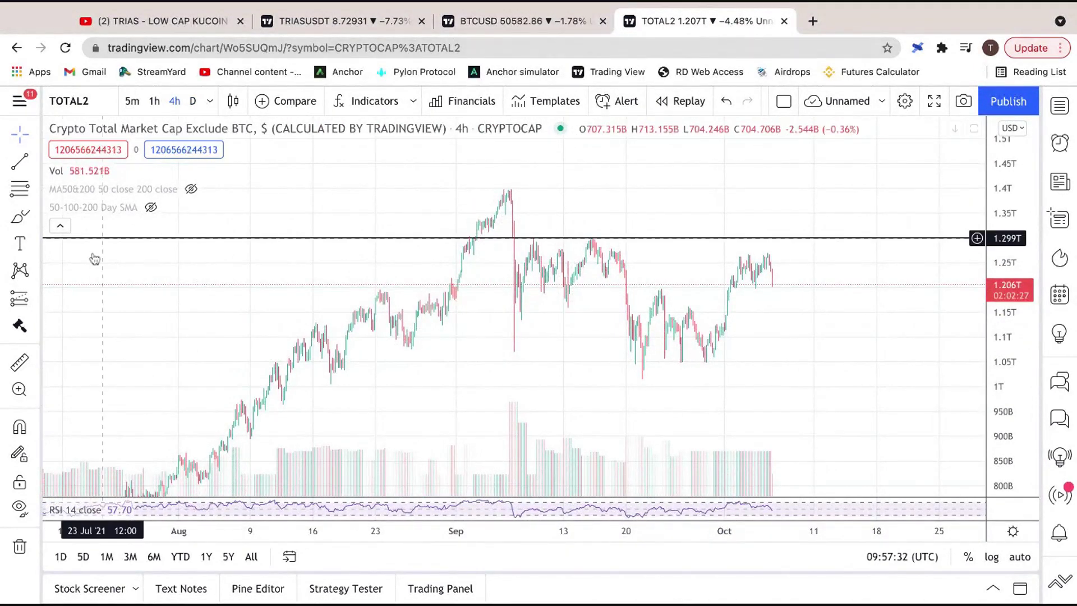
pyautogui.click(35, 270)
pyautogui.click(92, 462)
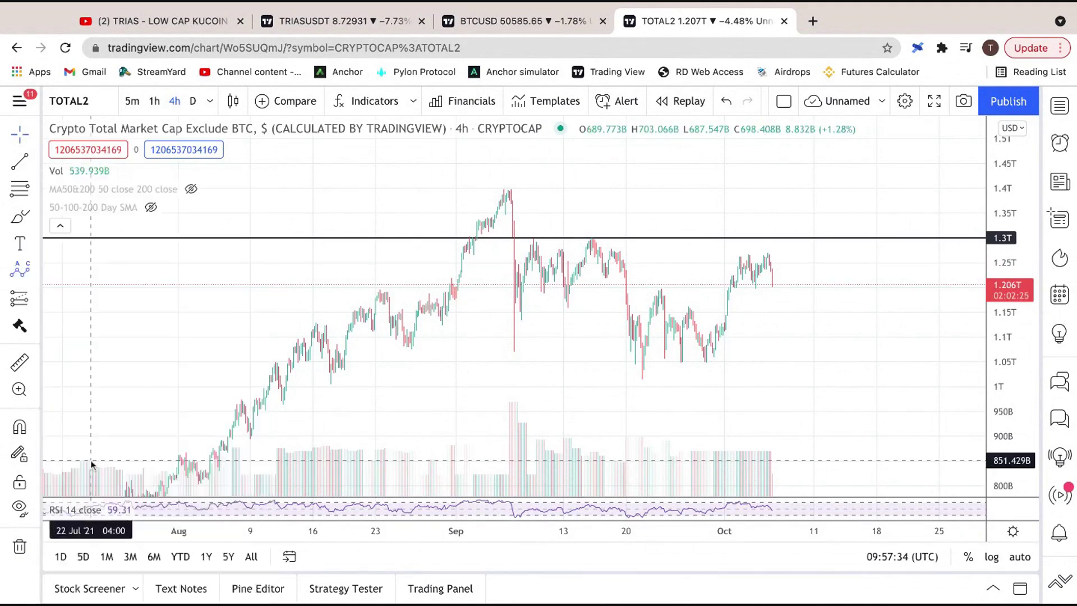
pyautogui.click(511, 191)
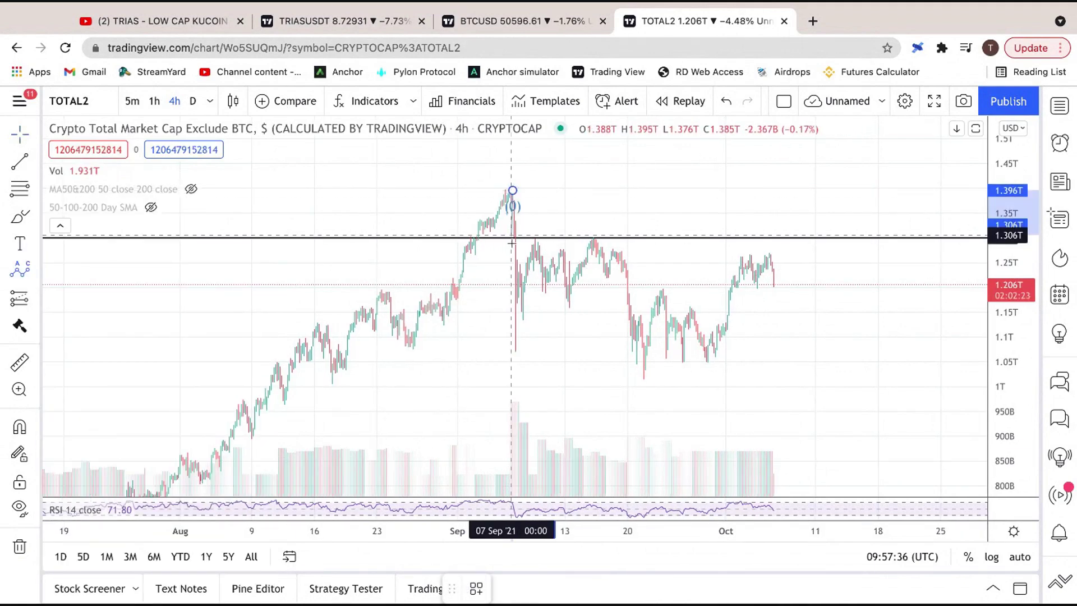
pyautogui.click(517, 351)
pyautogui.click(594, 240)
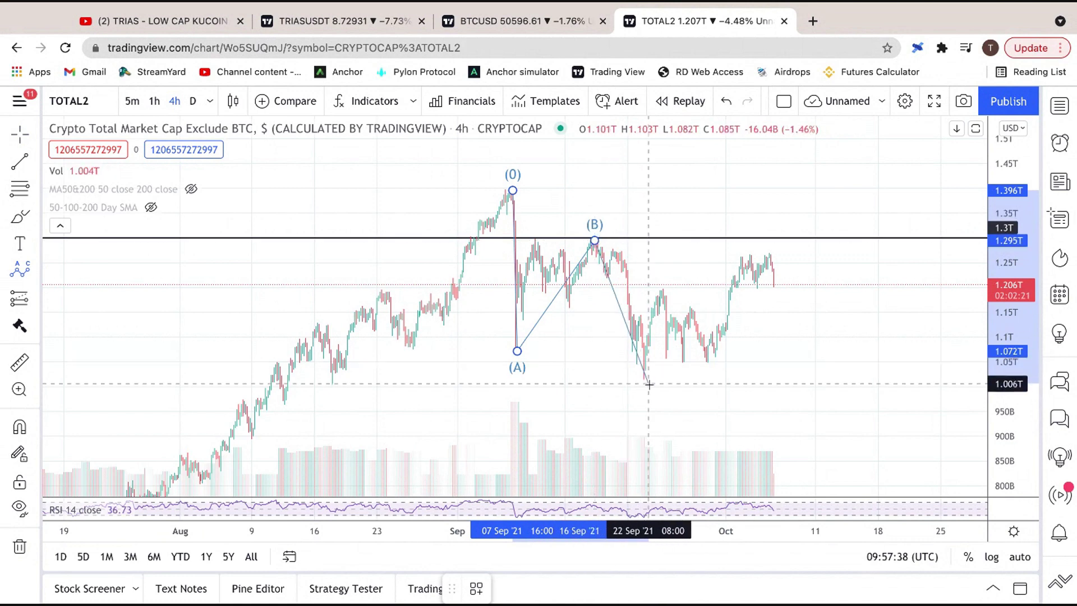
pyautogui.click(644, 381)
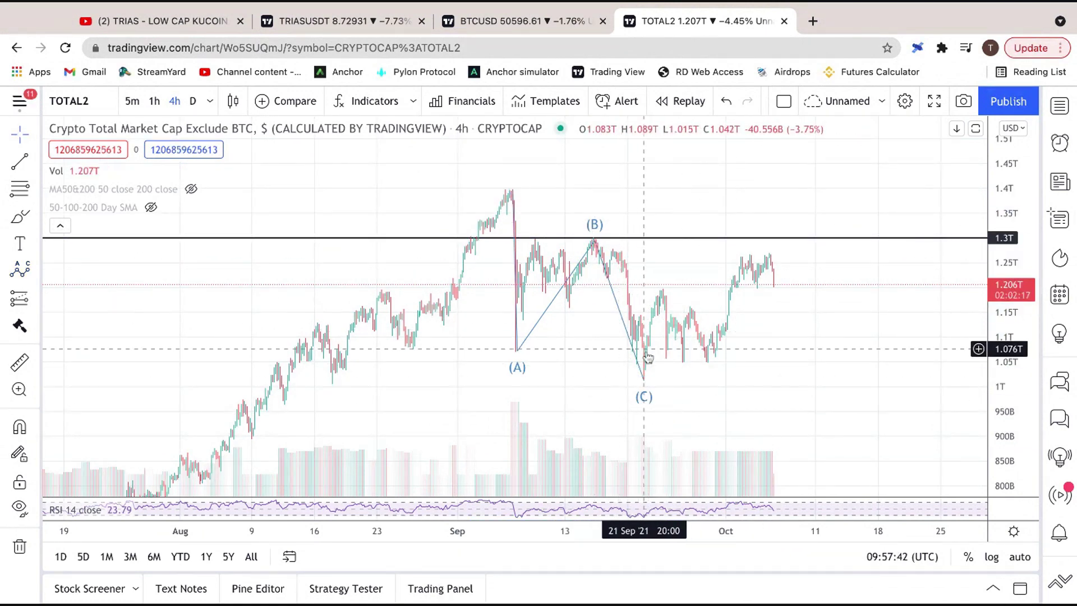
# - Circle the low at wave point C with the Brush
pyautogui.click(22, 216)
pyautogui.moveTo(645, 365)
pyautogui.mouseDown()
pyautogui.moveTo(634, 392)
pyautogui.moveTo(662, 366)
pyautogui.mouseUp()
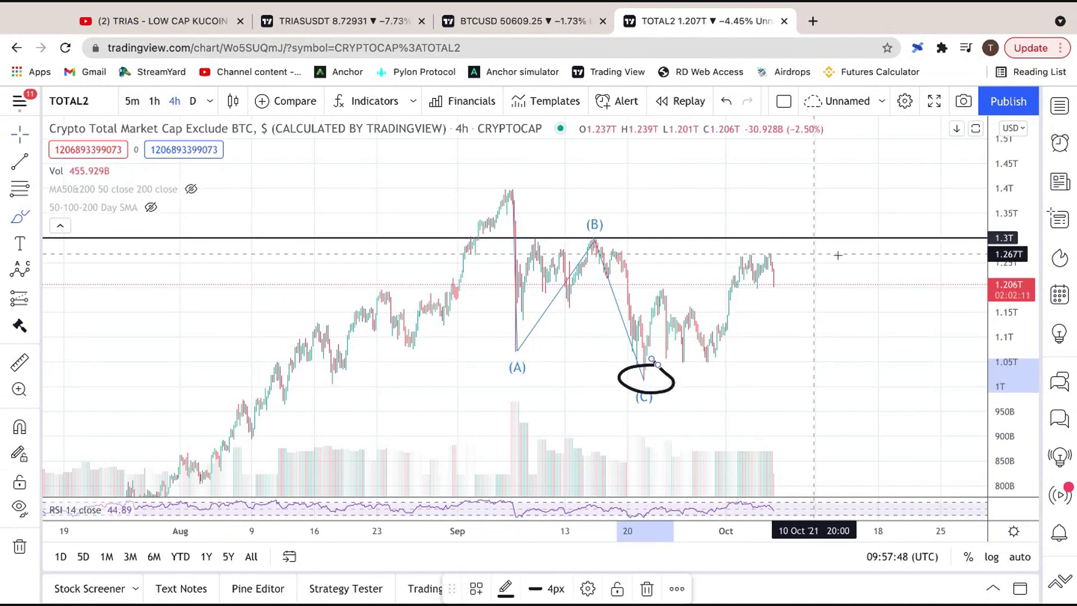
# - Draw a horizontal trend line on TOTAL2 at 1.2T from 21 Aug '21 to about 18 Oct '21
pyautogui.hscroll(5, 729, 250)
pyautogui.scroll(3, 729, 252)
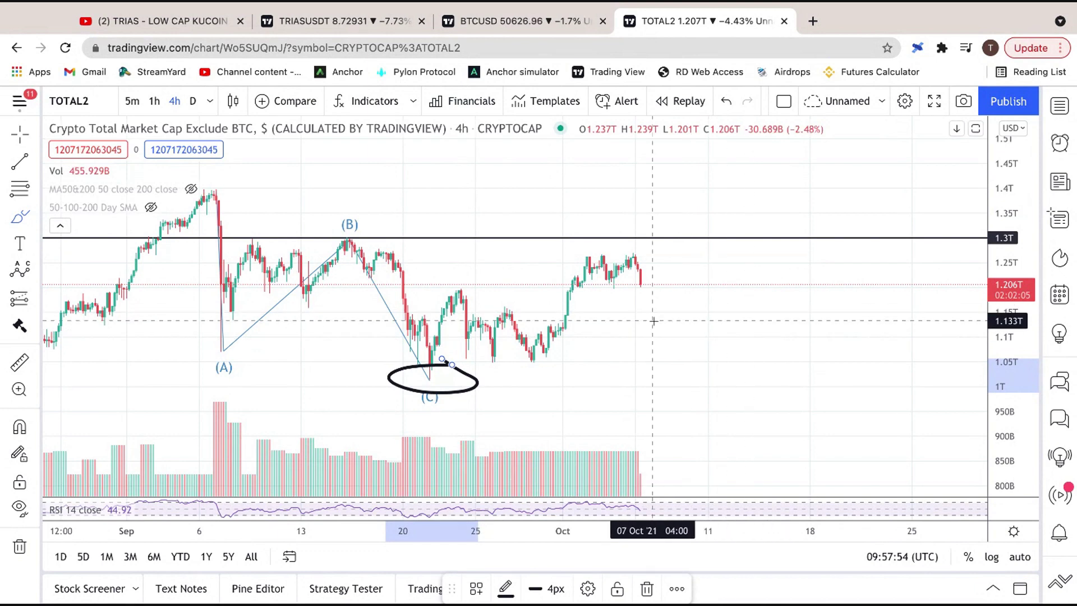
pyautogui.scroll(-2, 654, 323)
pyautogui.scroll(-4, 653, 321)
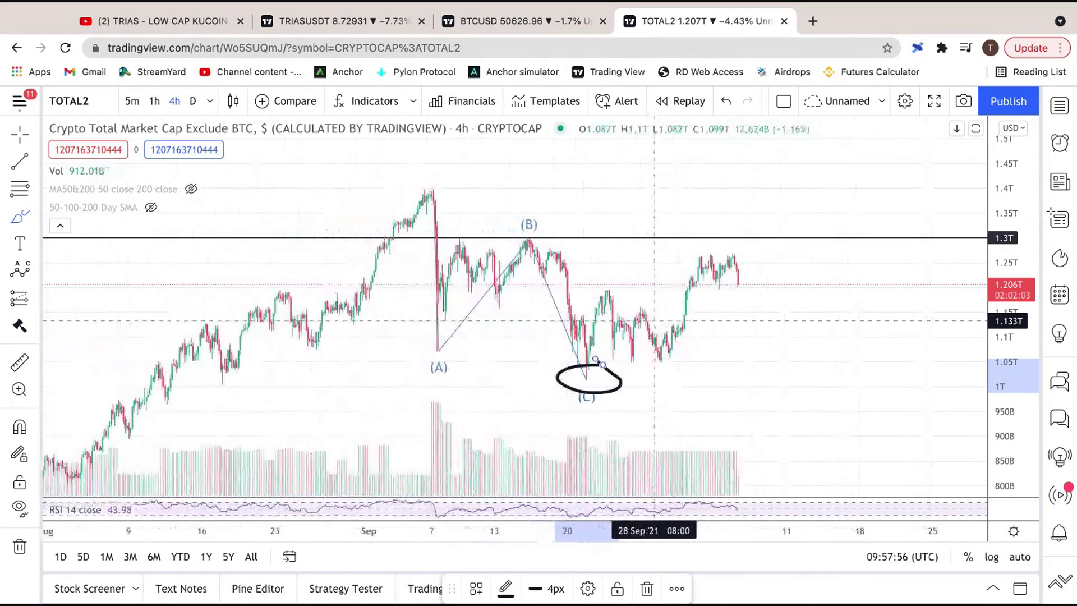
pyautogui.click(20, 162)
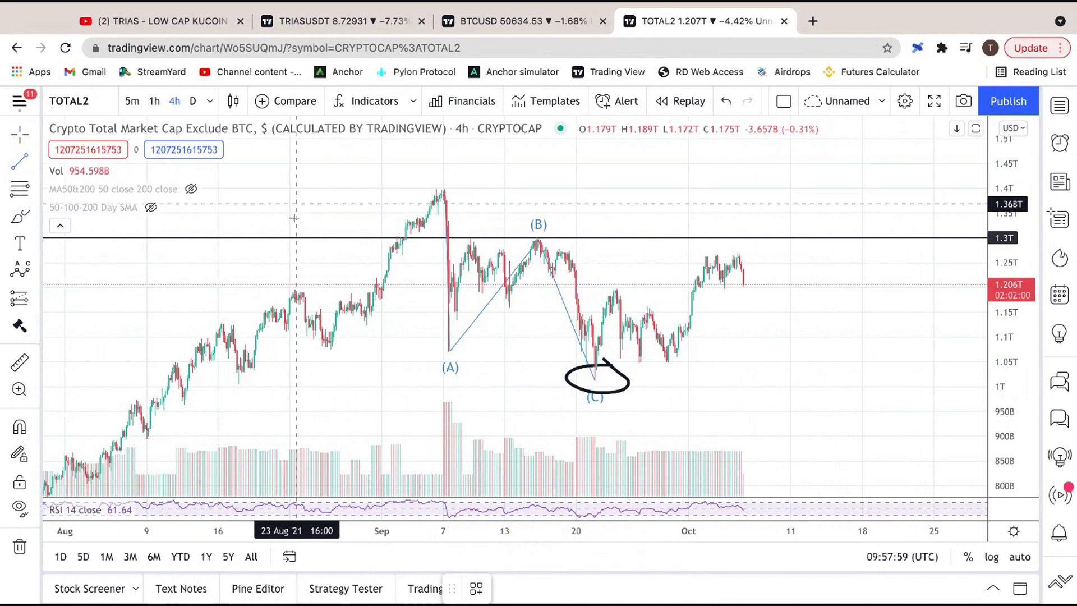
pyautogui.click(275, 287)
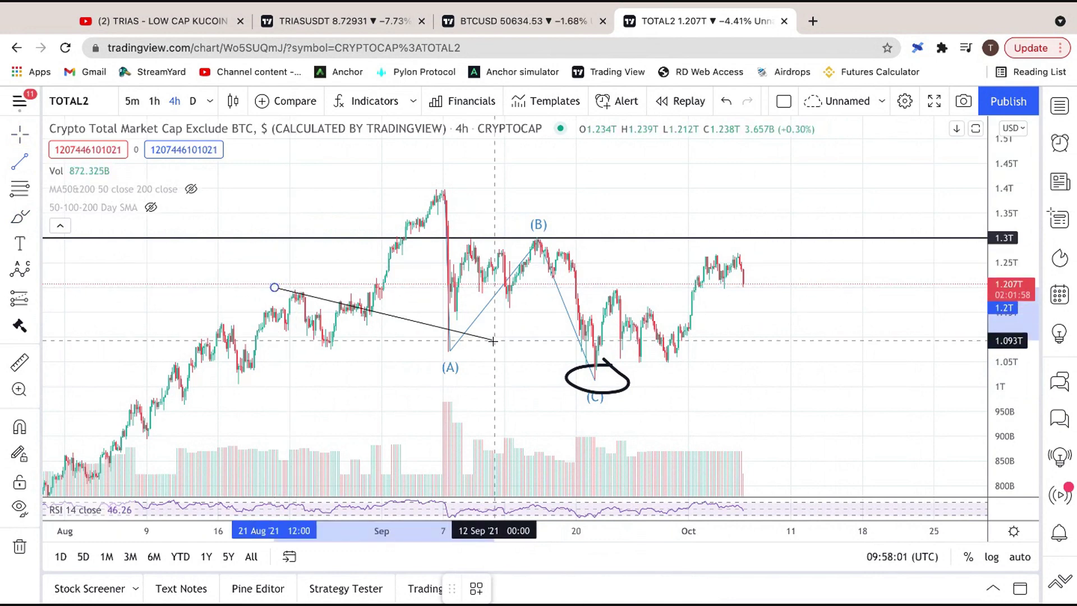
pyautogui.click(871, 288)
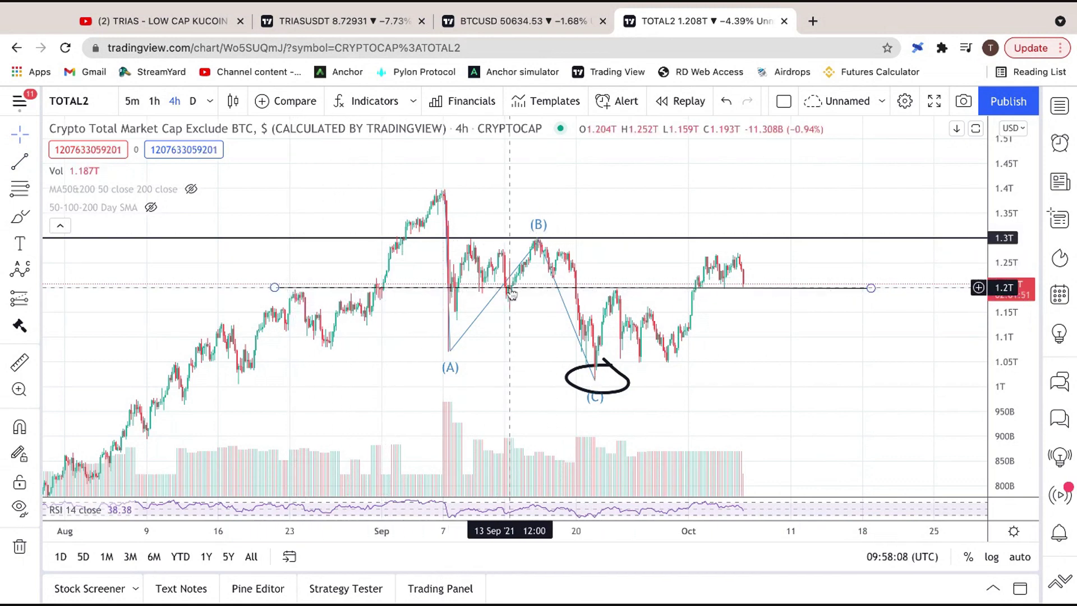
pyautogui.click(696, 303)
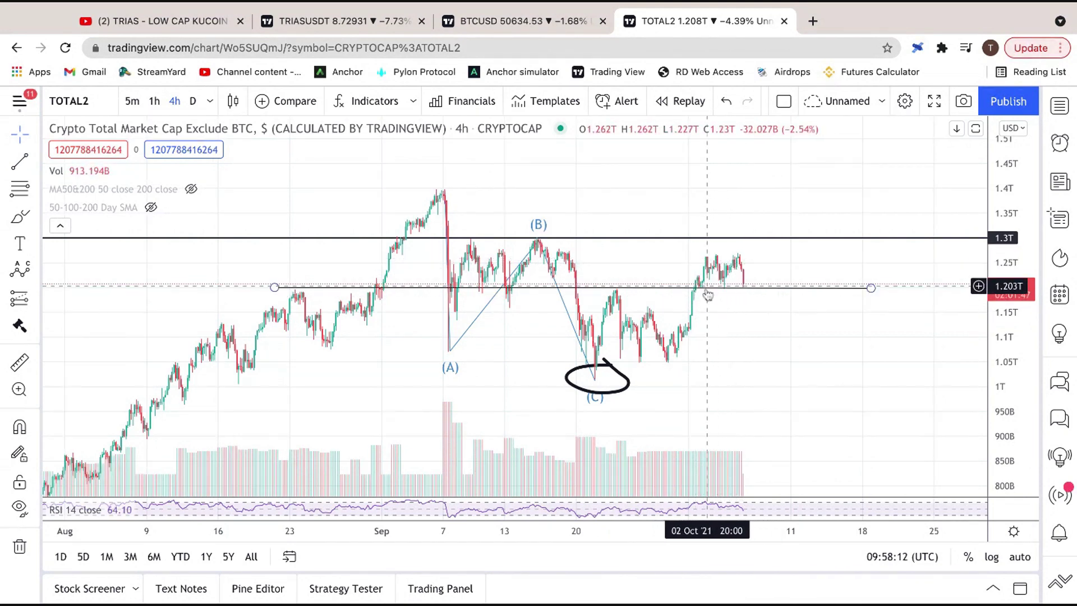
# - Draw an arrow just after the latest TOTAL2 candles, from 1.254T up past the 1.3T line to 1.324T on 7 Oct '21
pyautogui.scroll(3, 743, 277)
pyautogui.scroll(2, 740, 286)
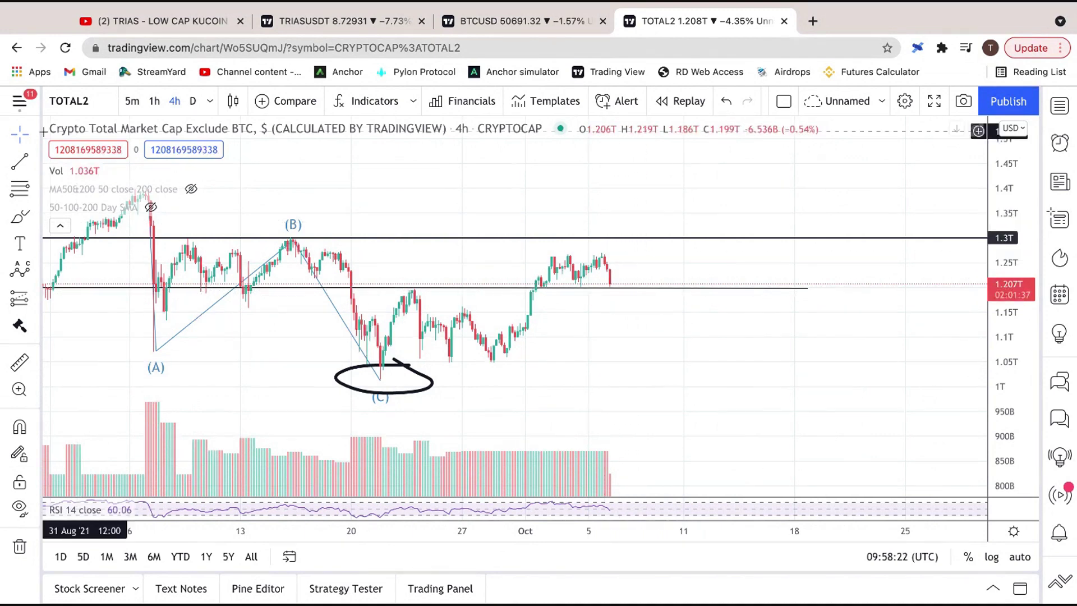
pyautogui.click(35, 162)
pyautogui.click(84, 190)
pyautogui.click(652, 261)
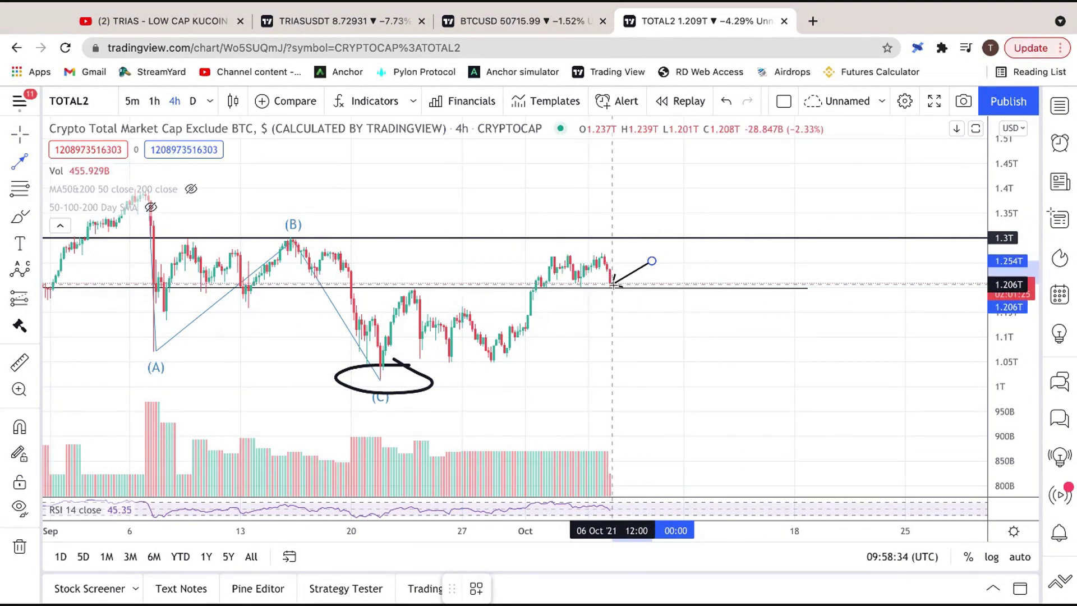
pyautogui.click(628, 226)
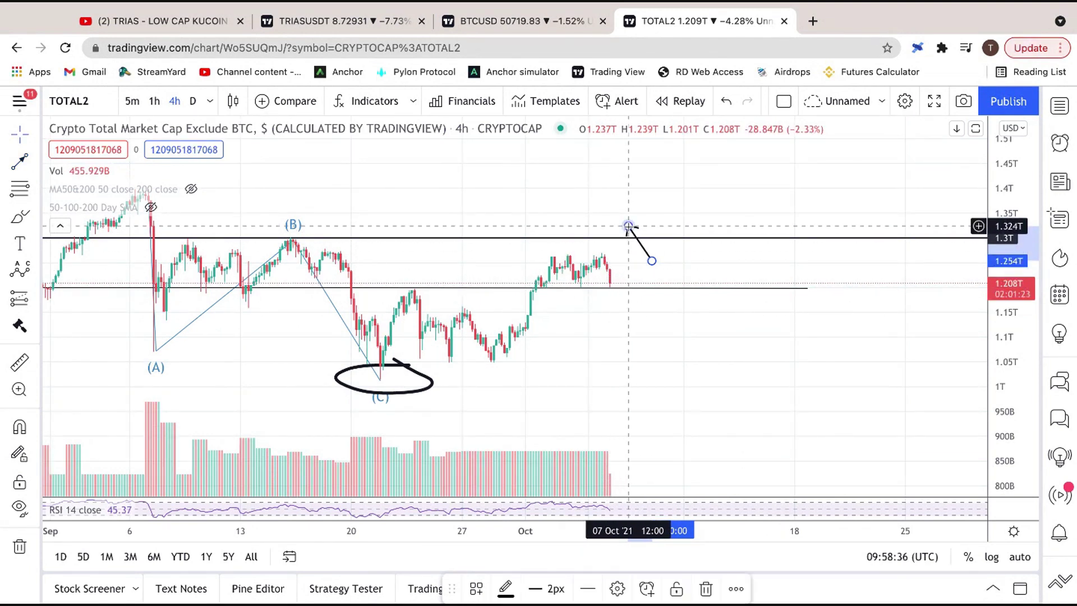
pyautogui.click(607, 279)
# - Switch to the TRIASUSDT chart and remove all its drawings
pyautogui.click(362, 25)
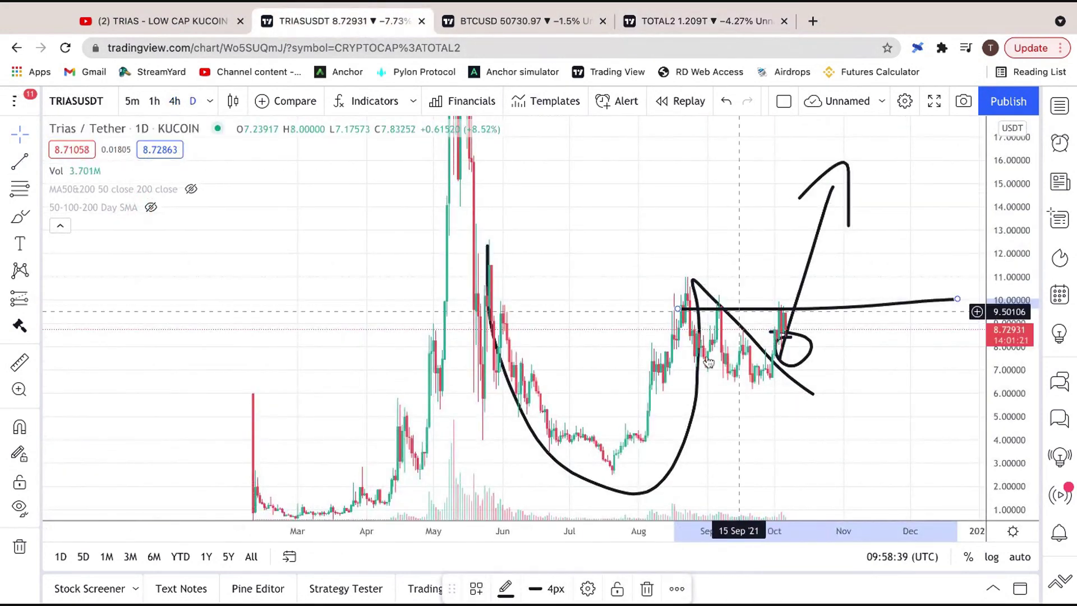
pyautogui.click(20, 547)
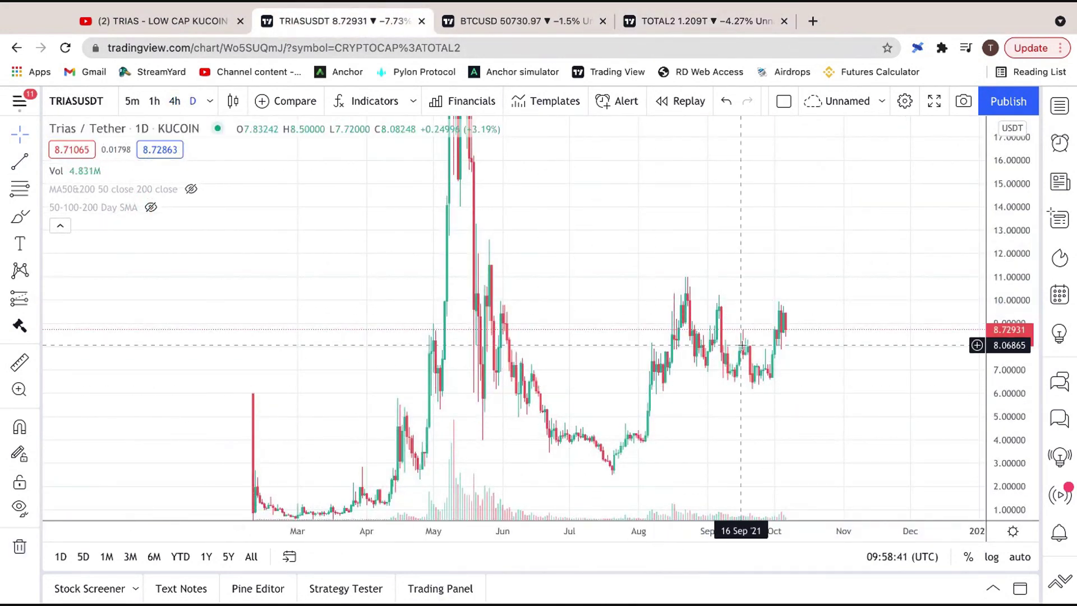
# - Draw a descending trend line on TRIASUSDT from 11.06369 on 23 Aug '21 across the September high to about 6.7 in early November
pyautogui.scroll(4, 740, 345)
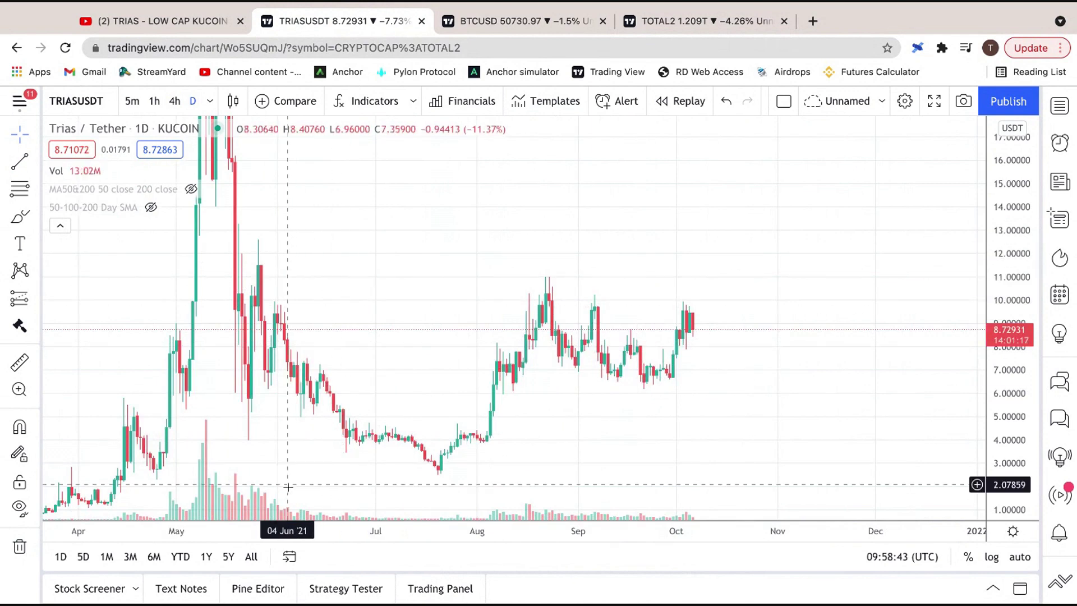
pyautogui.click(27, 170)
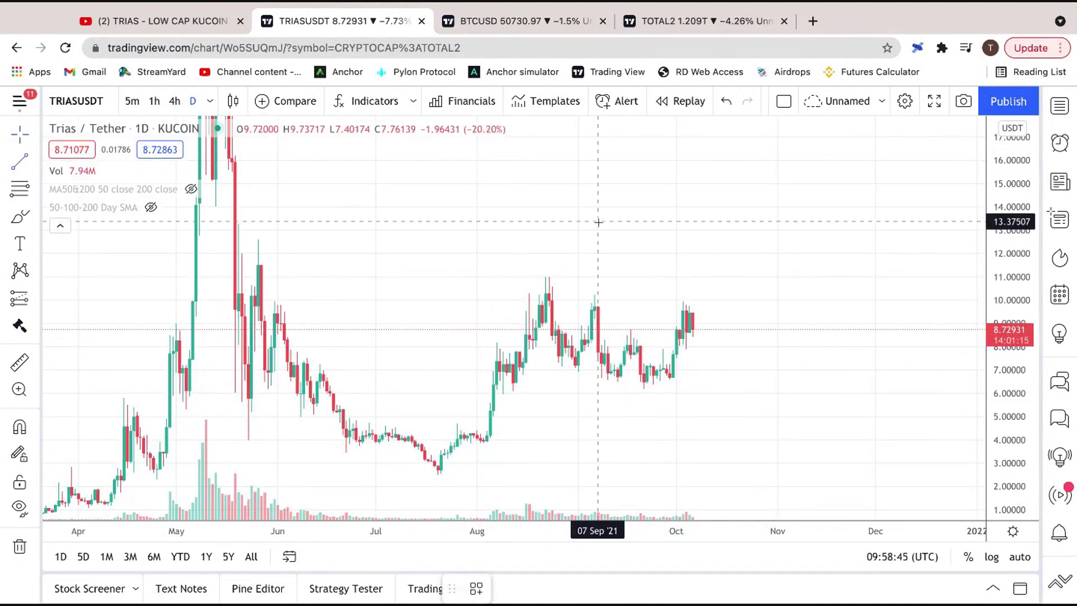
pyautogui.click(549, 276)
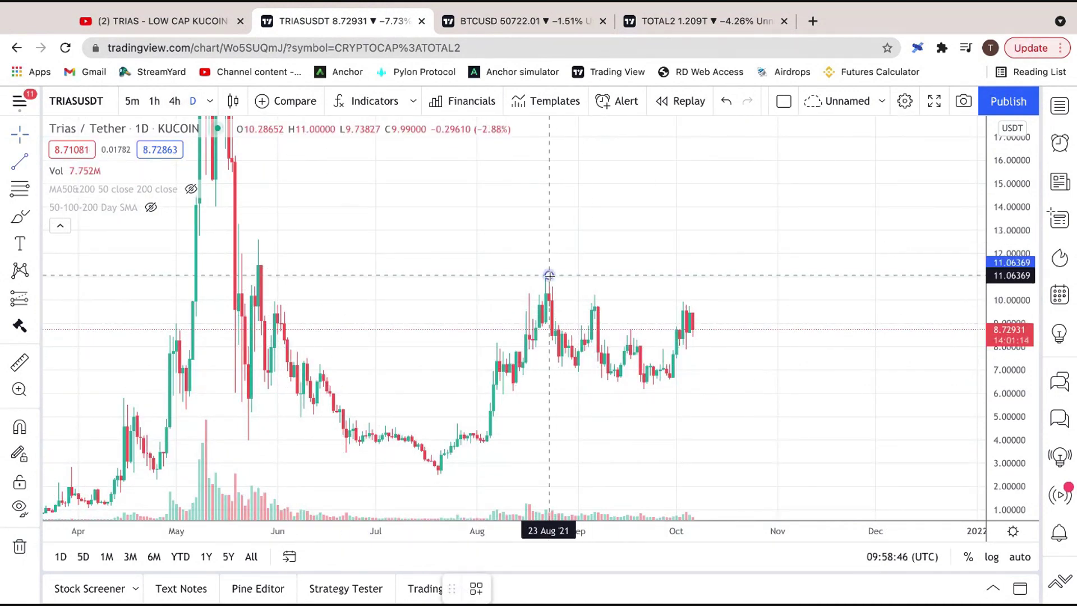
pyautogui.click(787, 378)
pyautogui.click(673, 329)
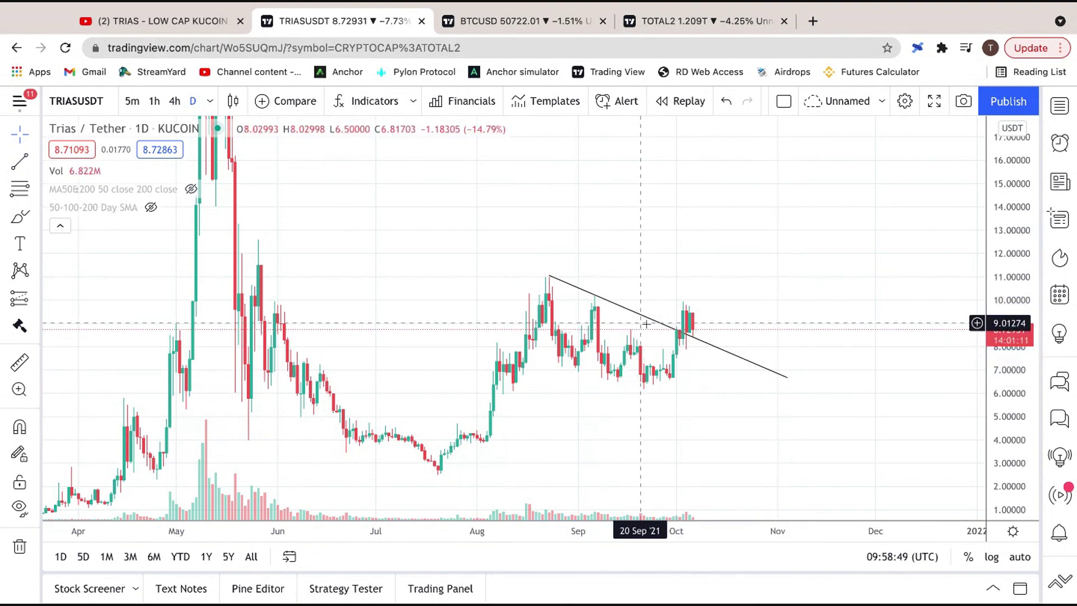
pyautogui.scroll(4, 697, 324)
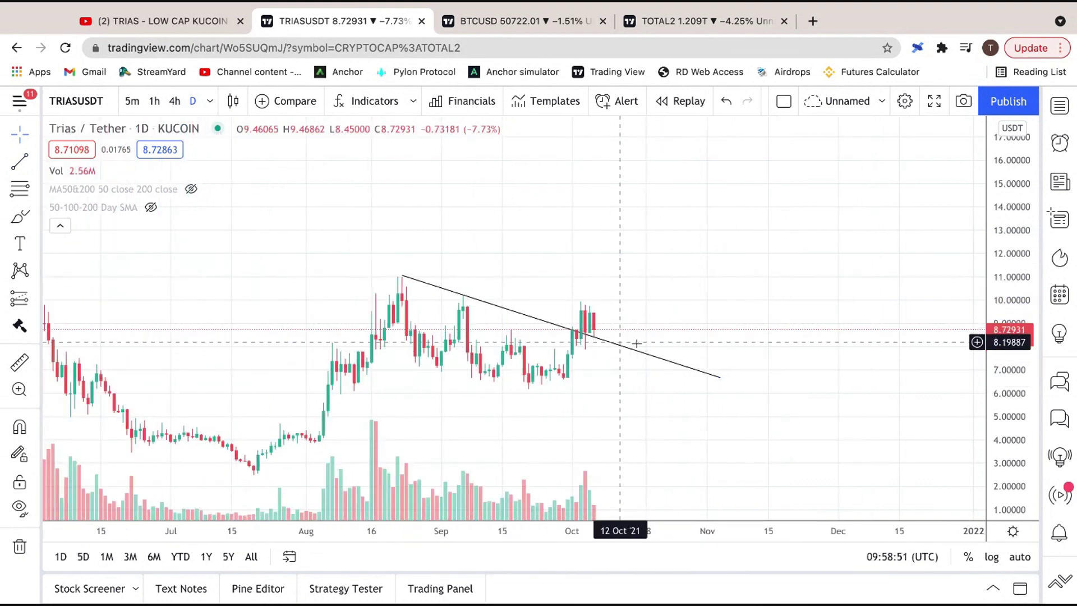
pyautogui.scroll(-5, 804, 229)
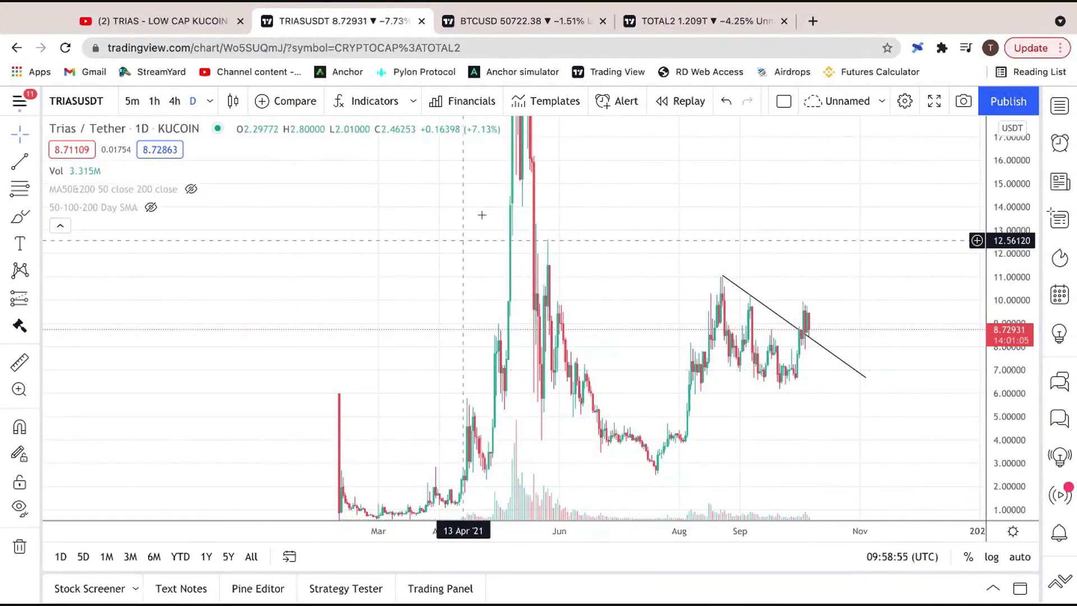
pyautogui.scroll(3, 403, 289)
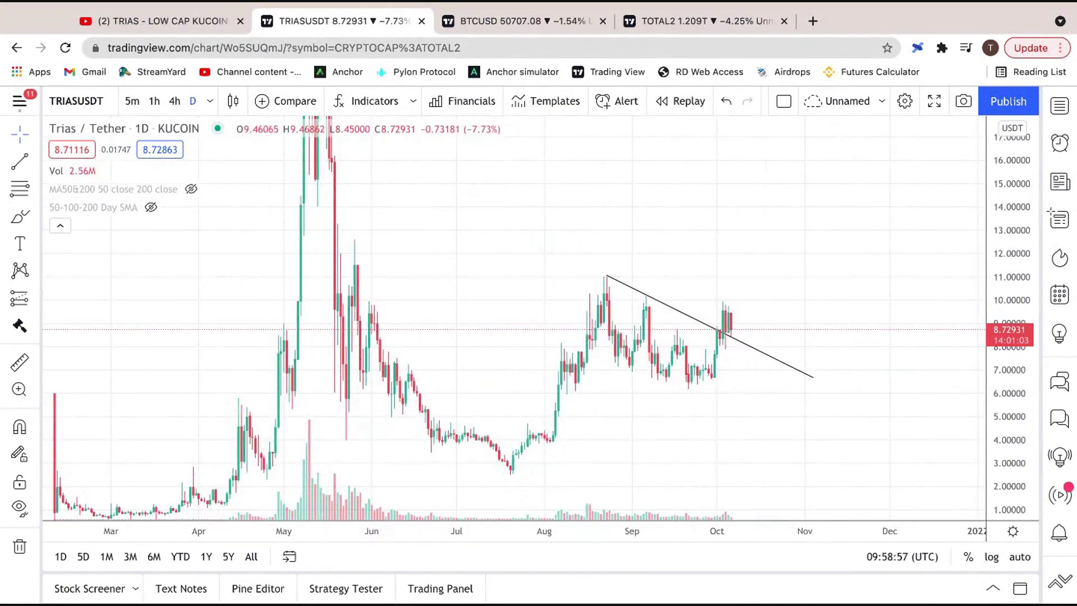